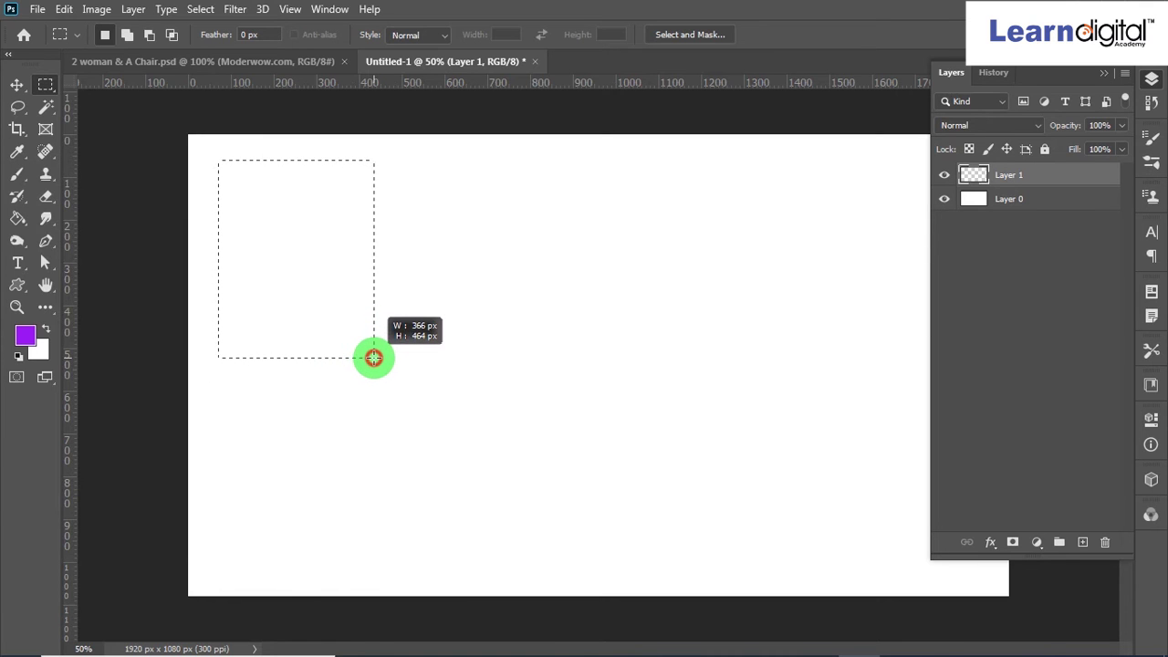
Make a rectangular selection about 366 by 464 px near the lower-left corner of the blank canvas in Untitled-1
left_click_drag(373, 358, 384, 542)
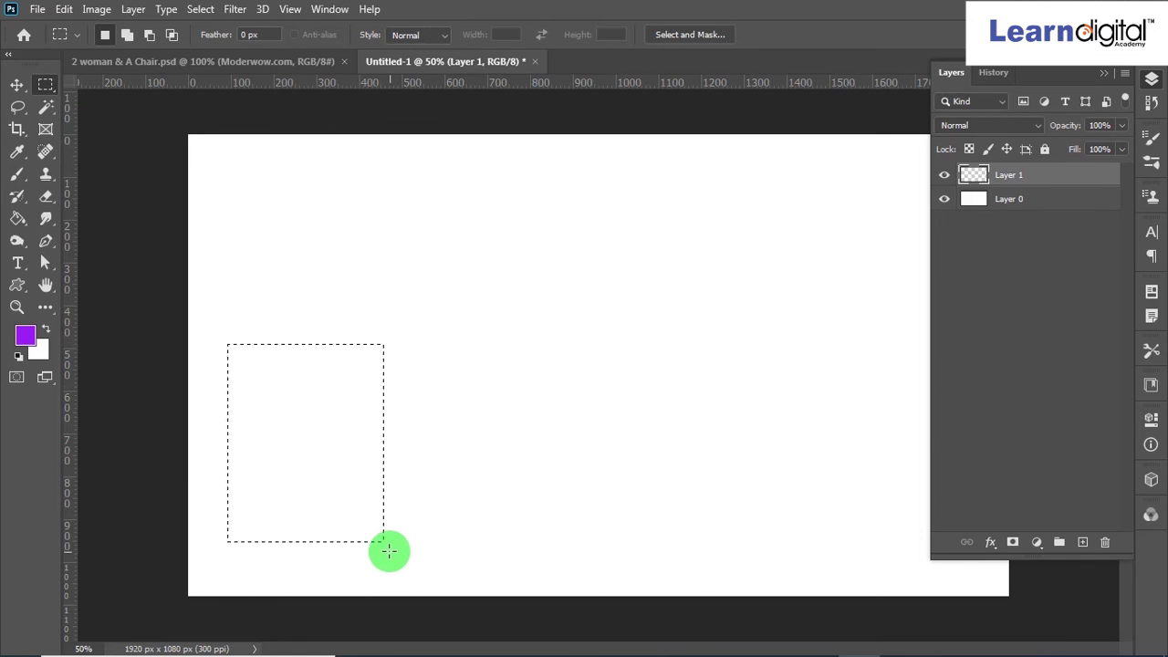
left_click_drag(382, 541, 489, 272)
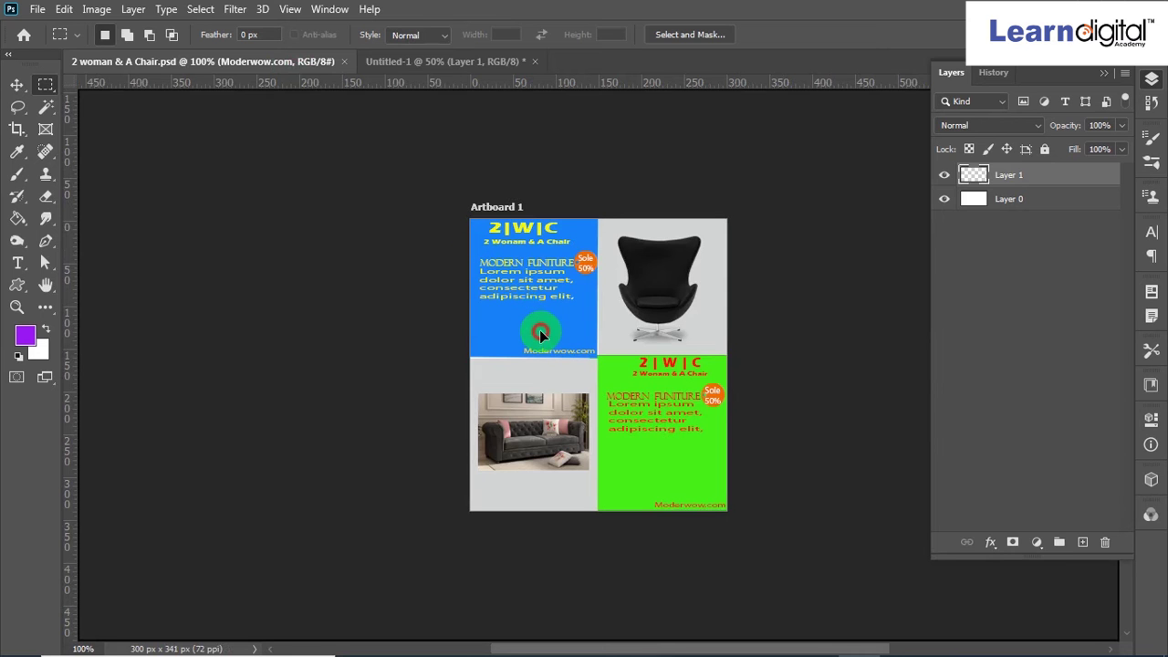
left_click_drag(541, 337, 542, 338)
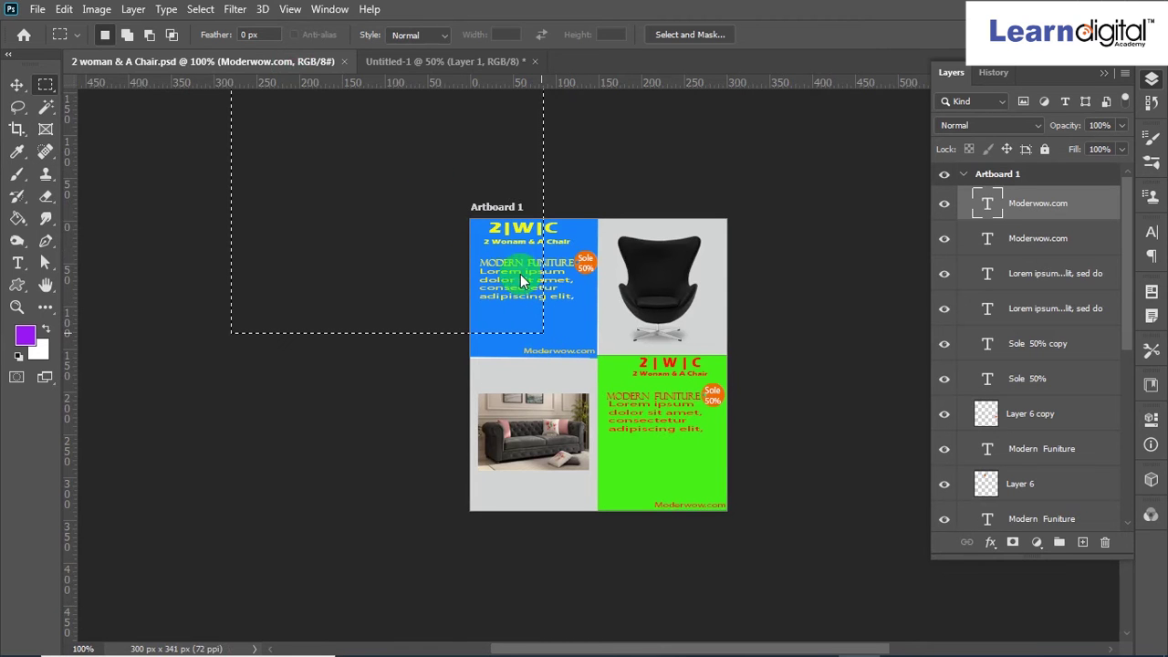
left_click(416, 61)
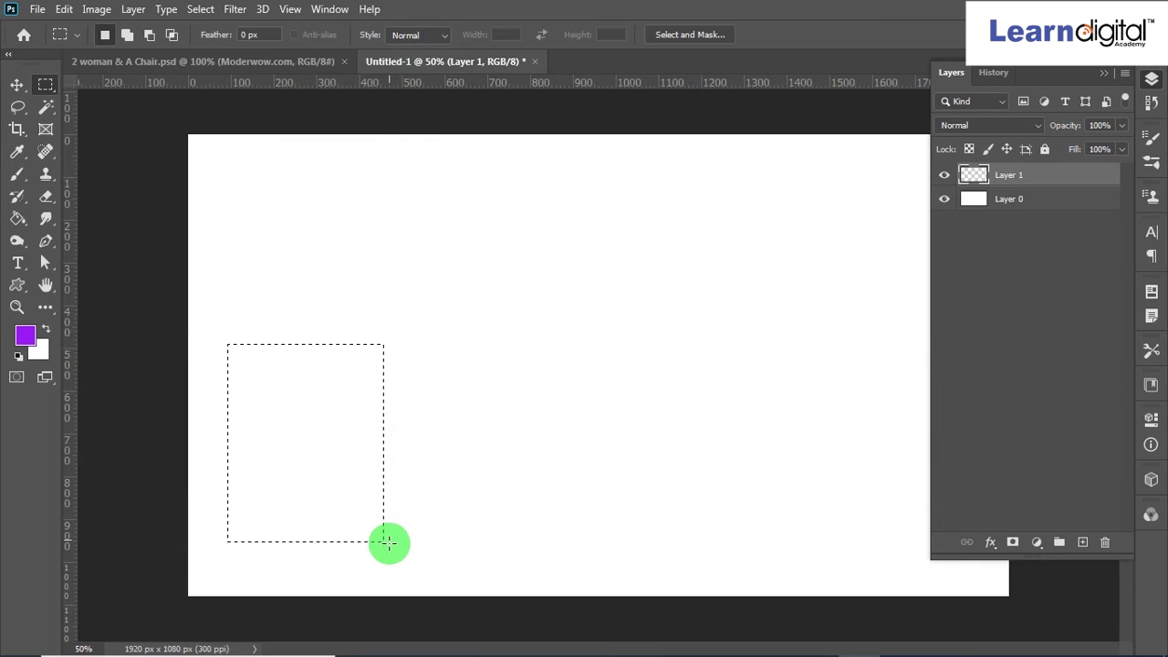
Brush the purple foreground color over the rectangular selection on Layer 1 and deselect it
left_click(16, 174)
left_click(84, 176)
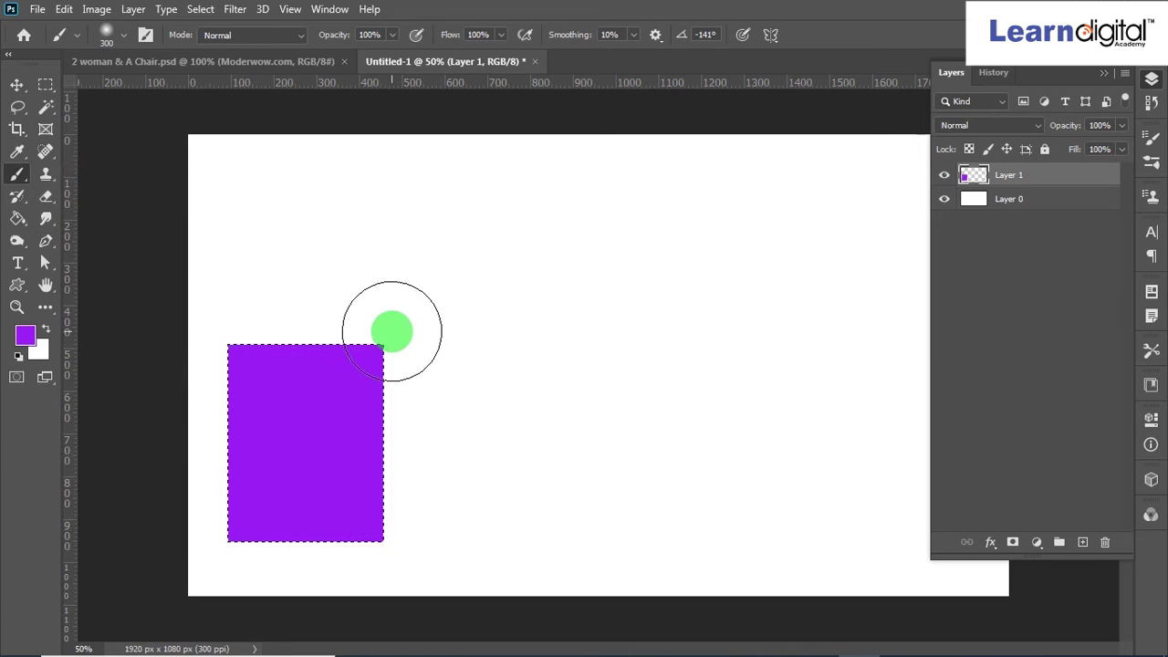
left_click(199, 11)
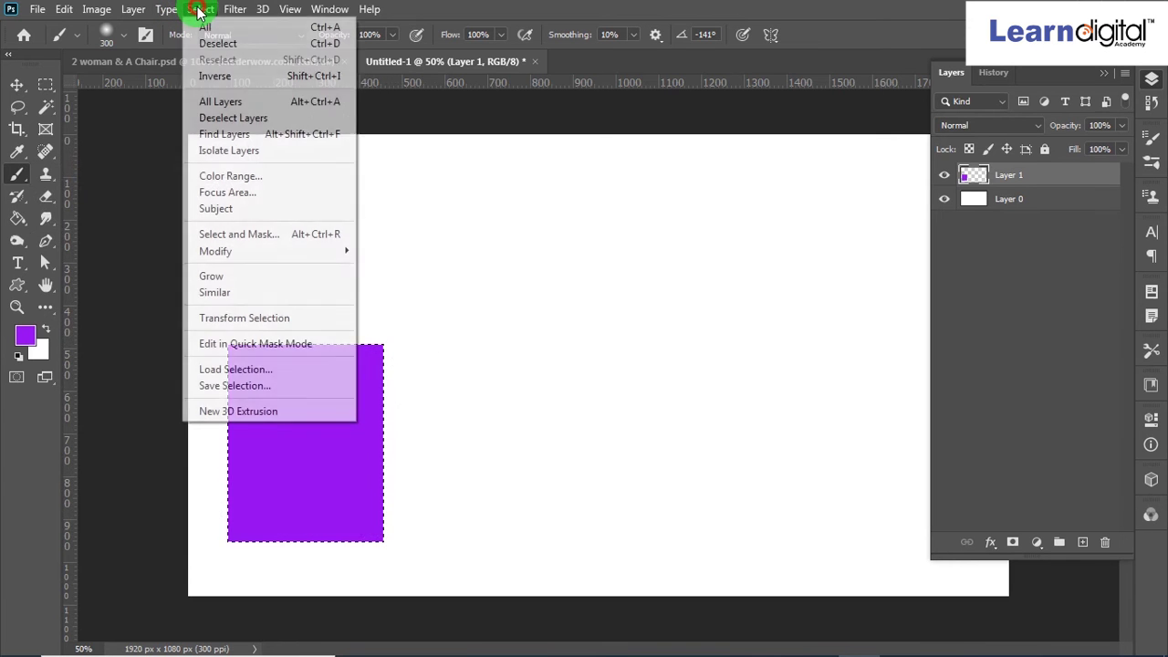
left_click(216, 45)
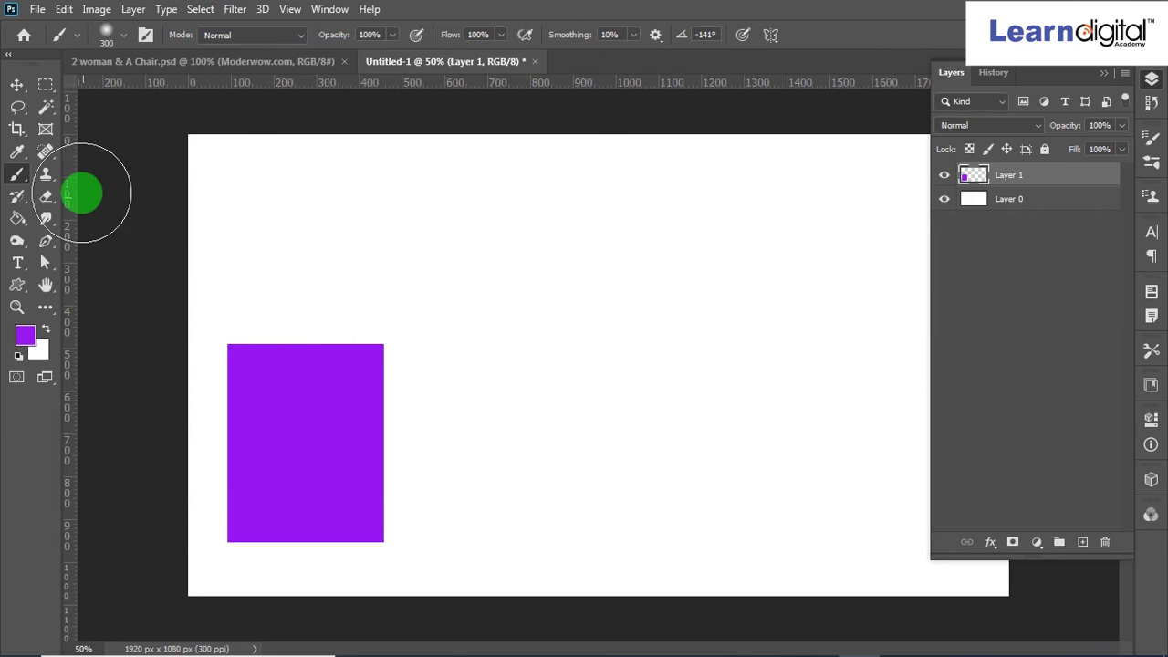
Build a stepped tower-shaped selection beside the purple rectangle by adding five progressively smaller, overlapping rectangles above a wide base rectangle
left_click_drag(48, 84, 82, 91)
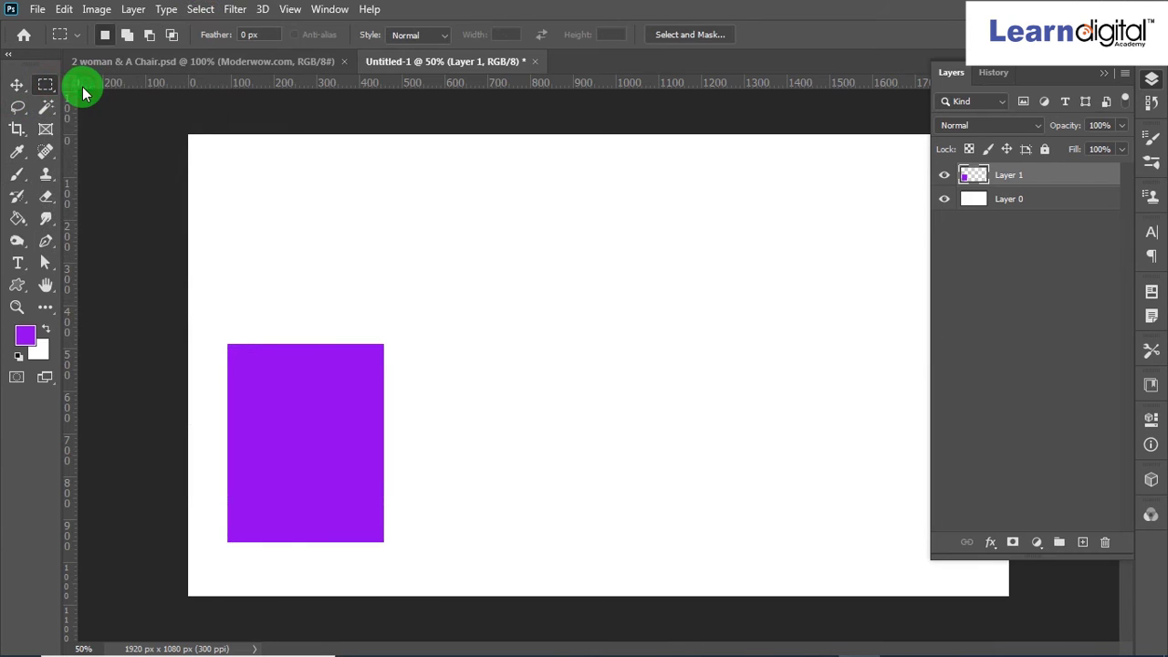
left_click(127, 41)
left_click_drag(467, 329, 775, 564)
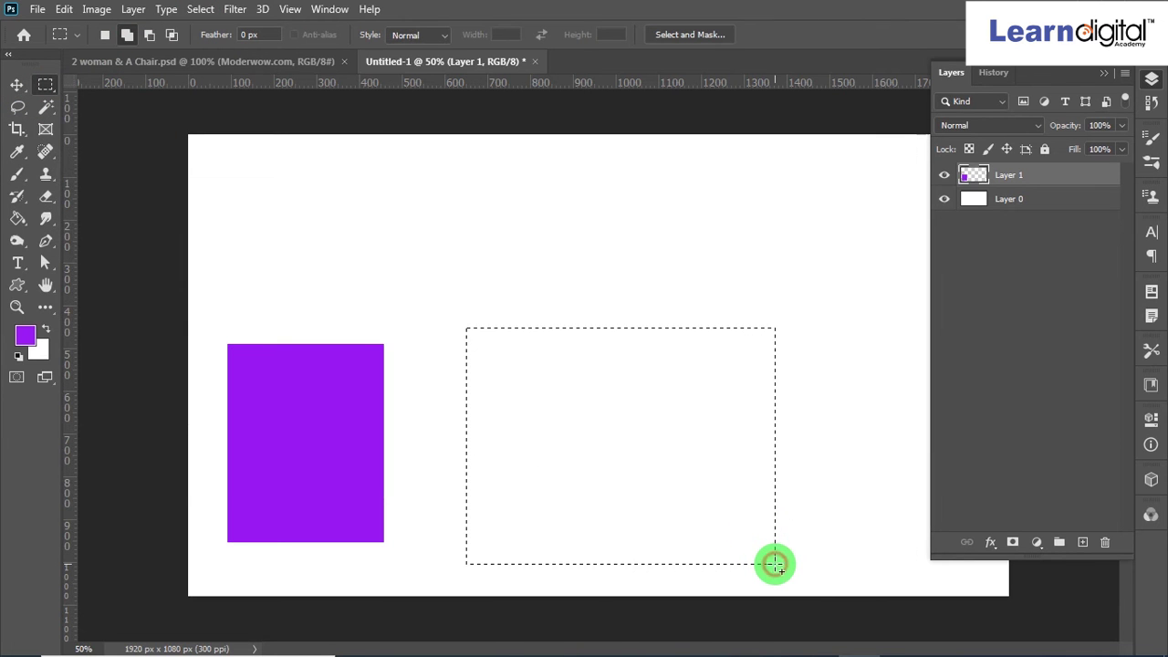
left_click_drag(498, 253, 732, 367)
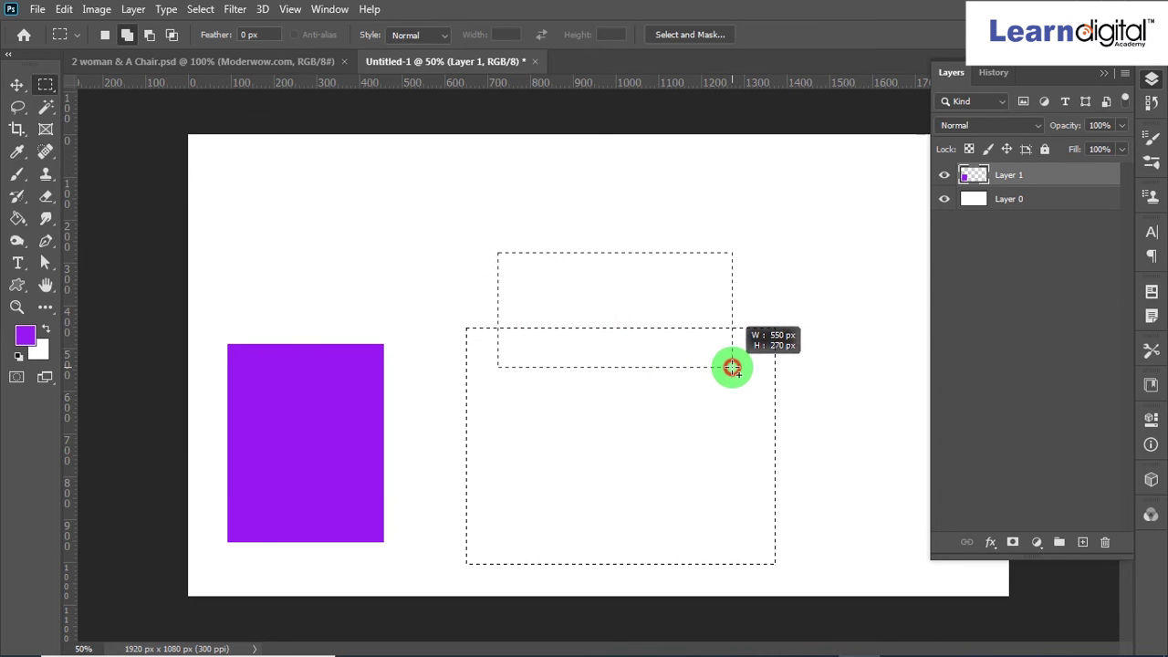
left_click_drag(548, 195, 682, 280)
left_click_drag(570, 175, 655, 220)
left_click_drag(585, 151, 634, 191)
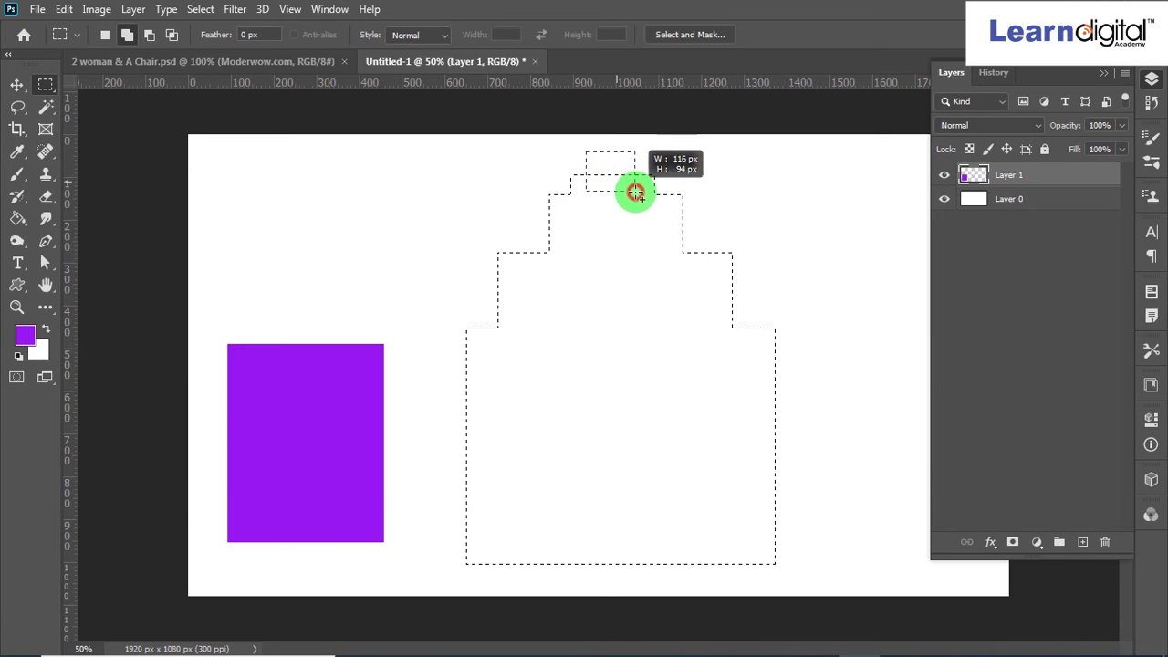
left_click_drag(602, 139, 623, 165)
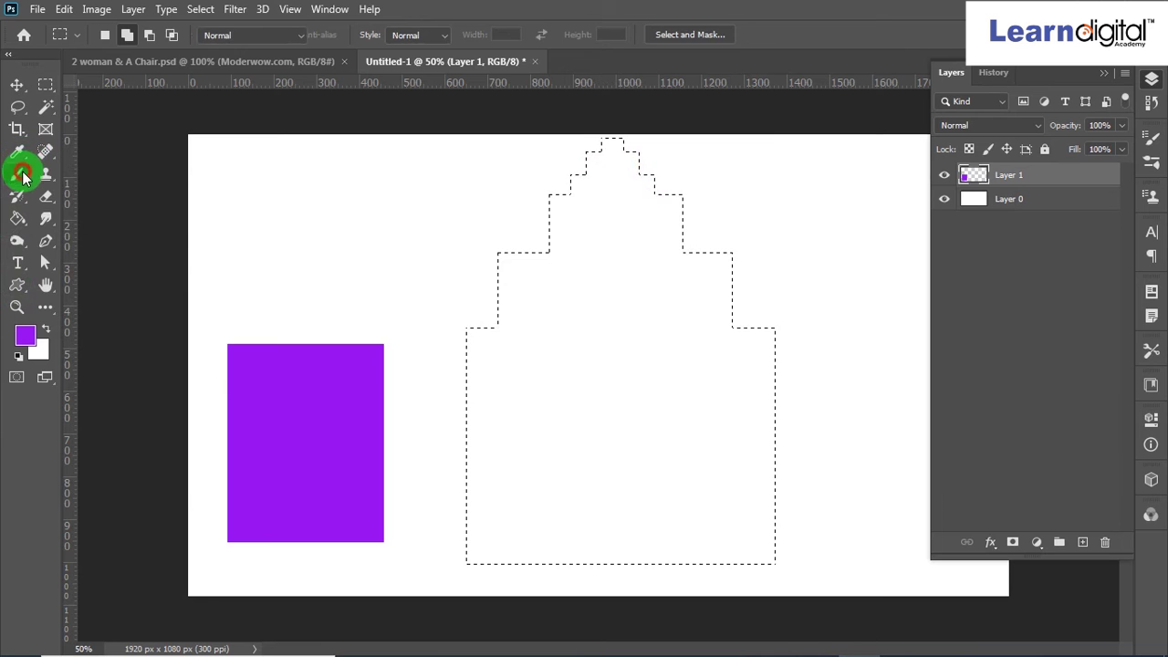
Choose the Brush tool and set the foreground color to cyan, #17d0f2
left_click_drag(22, 177, 66, 176)
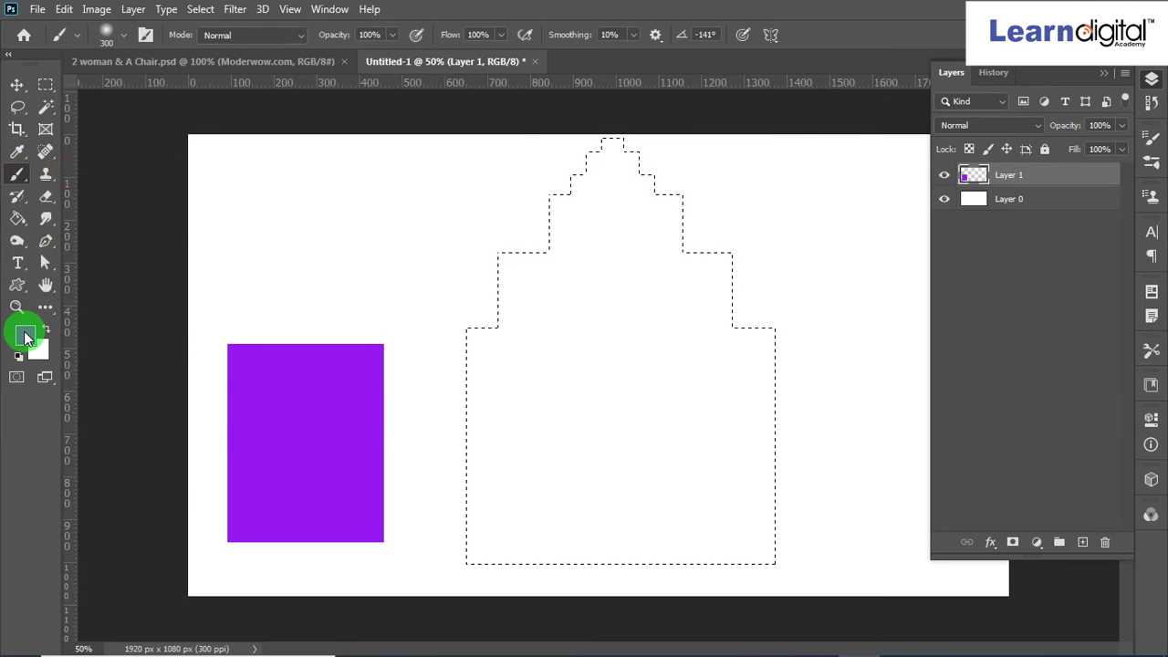
left_click(25, 336)
left_click(314, 244)
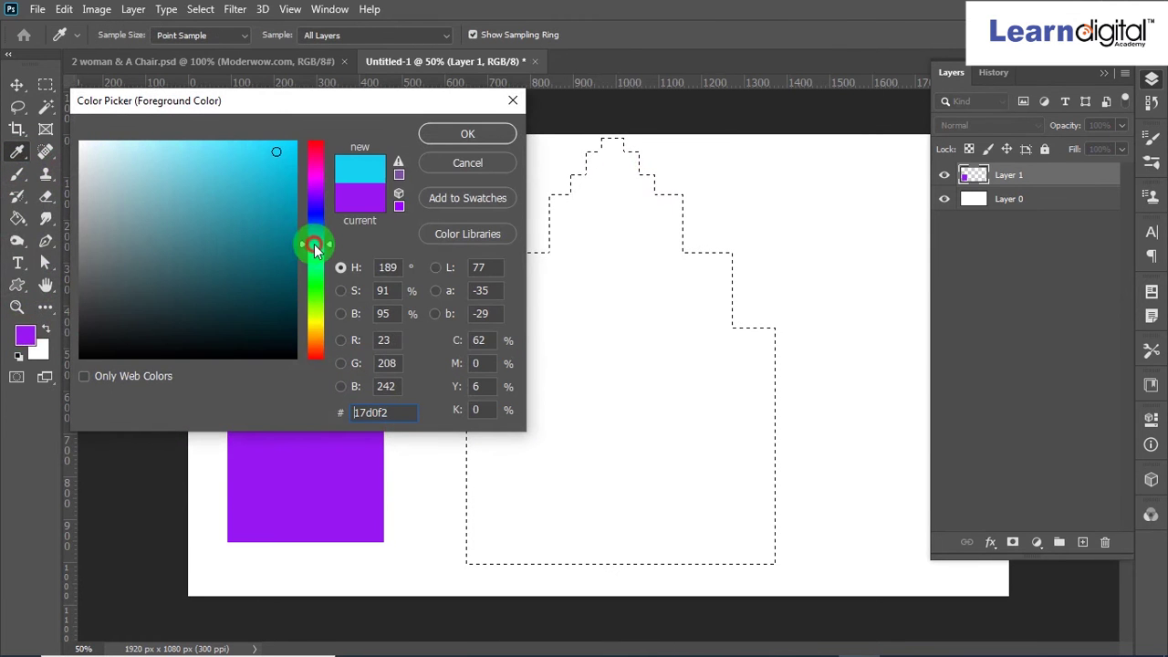
left_click(456, 133)
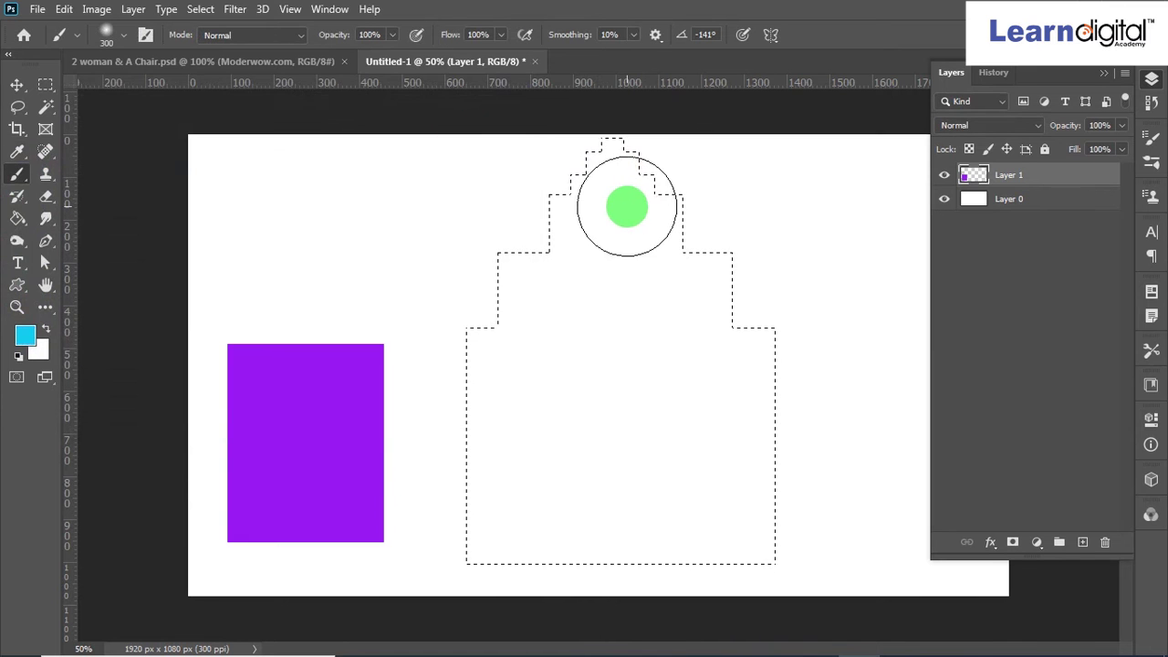
Paint the whole stepped tower selection with cyan brush strokes and deselect it
mouse_move(618, 183)
left_mouse_down()
mouse_move(563, 174)
mouse_move(536, 208)
mouse_move(731, 215)
mouse_move(493, 372)
mouse_move(712, 341)
mouse_move(585, 332)
mouse_move(723, 280)
mouse_move(572, 316)
mouse_move(721, 276)
mouse_move(561, 348)
mouse_move(638, 364)
left_mouse_up()
mouse_move(698, 402)
left_mouse_down()
mouse_move(768, 418)
mouse_move(777, 533)
mouse_move(777, 429)
mouse_move(758, 594)
mouse_move(755, 511)
mouse_move(606, 569)
mouse_move(629, 508)
mouse_move(427, 515)
mouse_move(462, 422)
mouse_move(464, 362)
mouse_move(469, 535)
mouse_move(484, 591)
mouse_move(475, 457)
mouse_move(526, 303)
left_mouse_up()
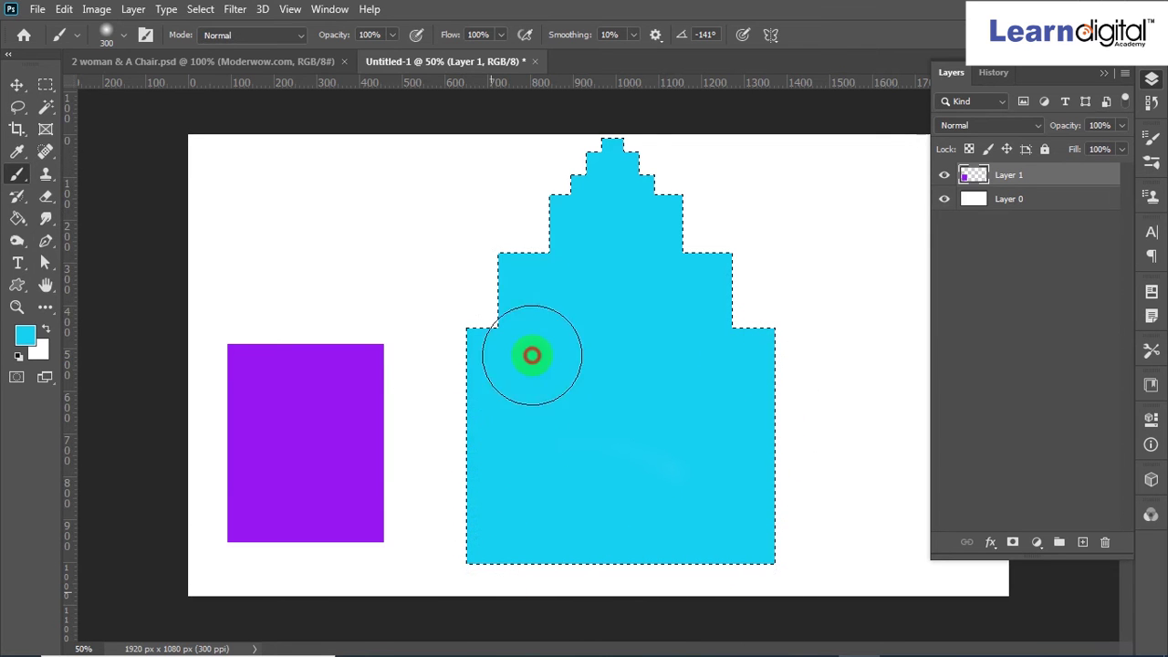
key("ctrl+d")
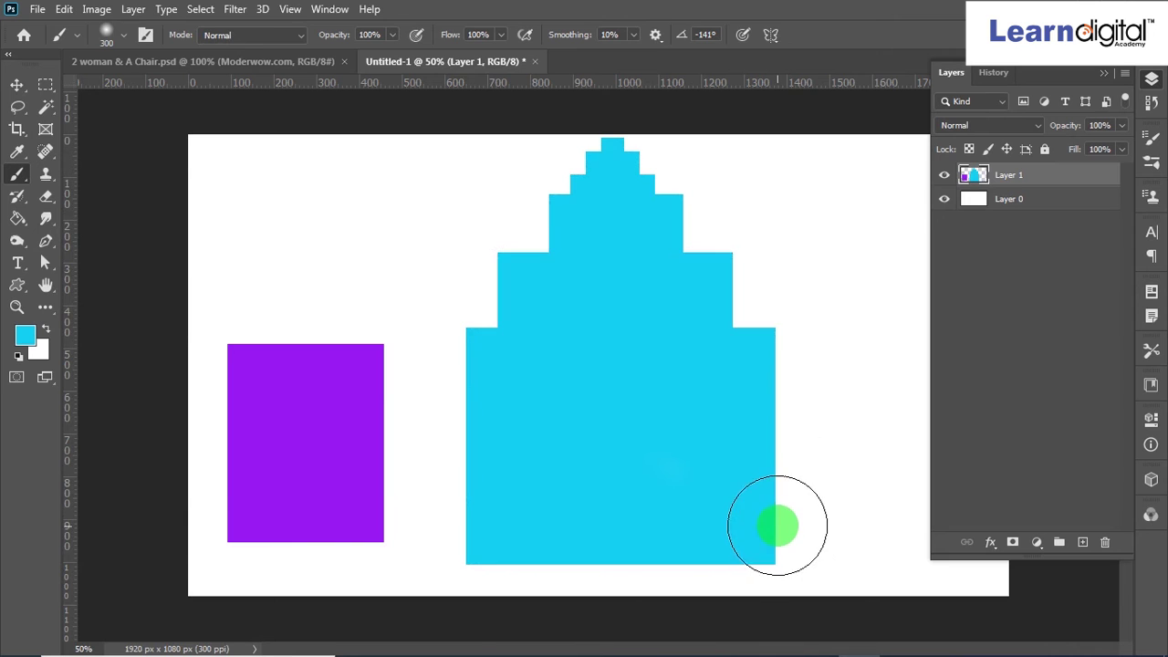
Hide Layer 1 and, on a new layer, form an L-shaped selection by subtracting the upper-left area from a large rectangular selection
left_click(945, 174)
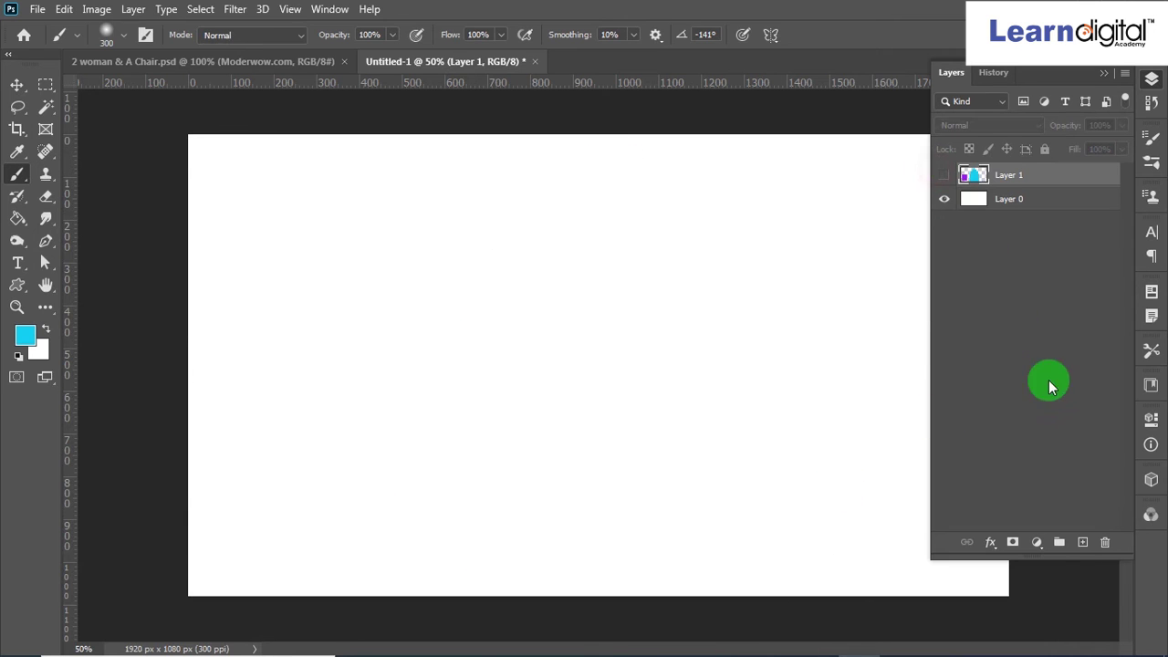
left_click(1084, 544)
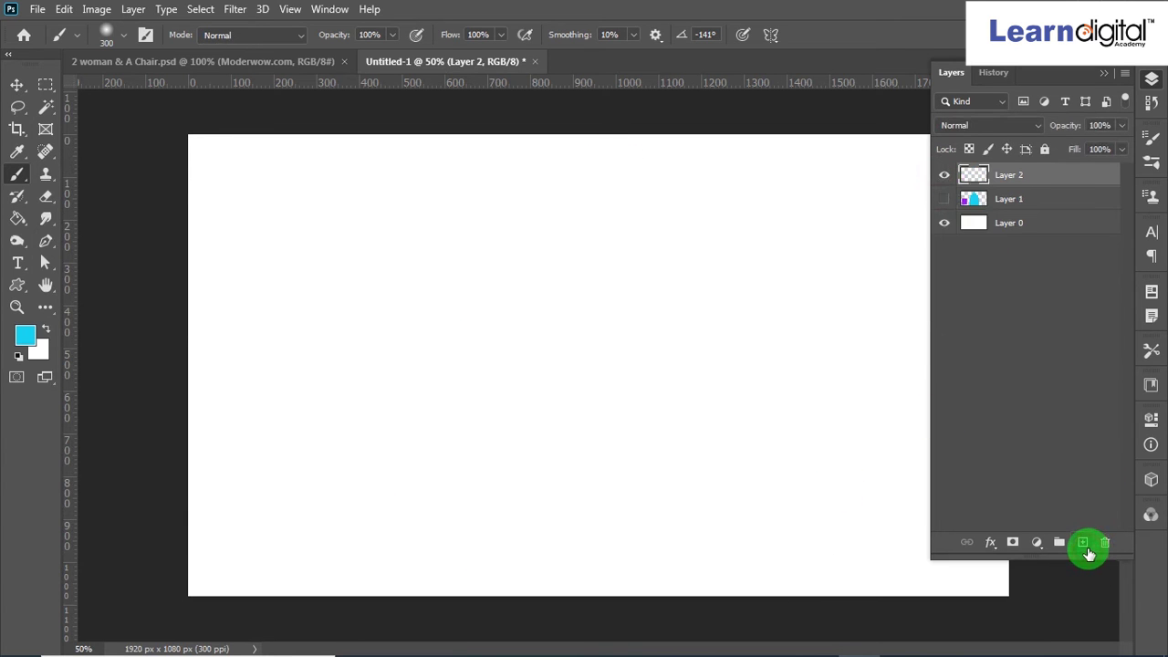
left_click(44, 91)
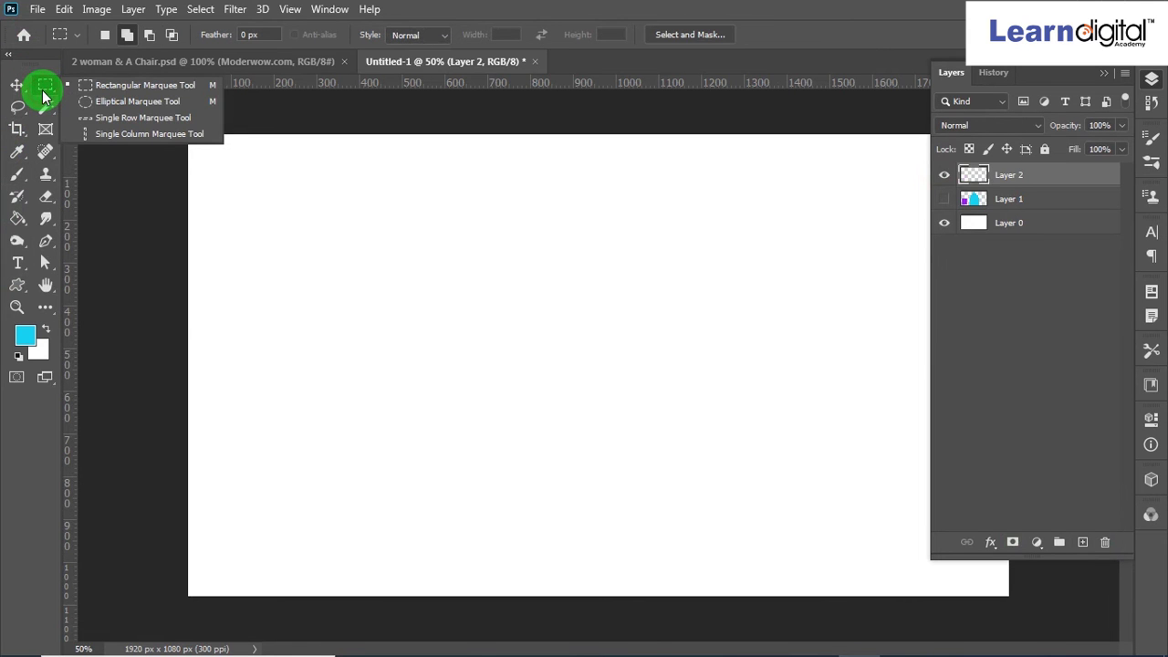
left_click(92, 85)
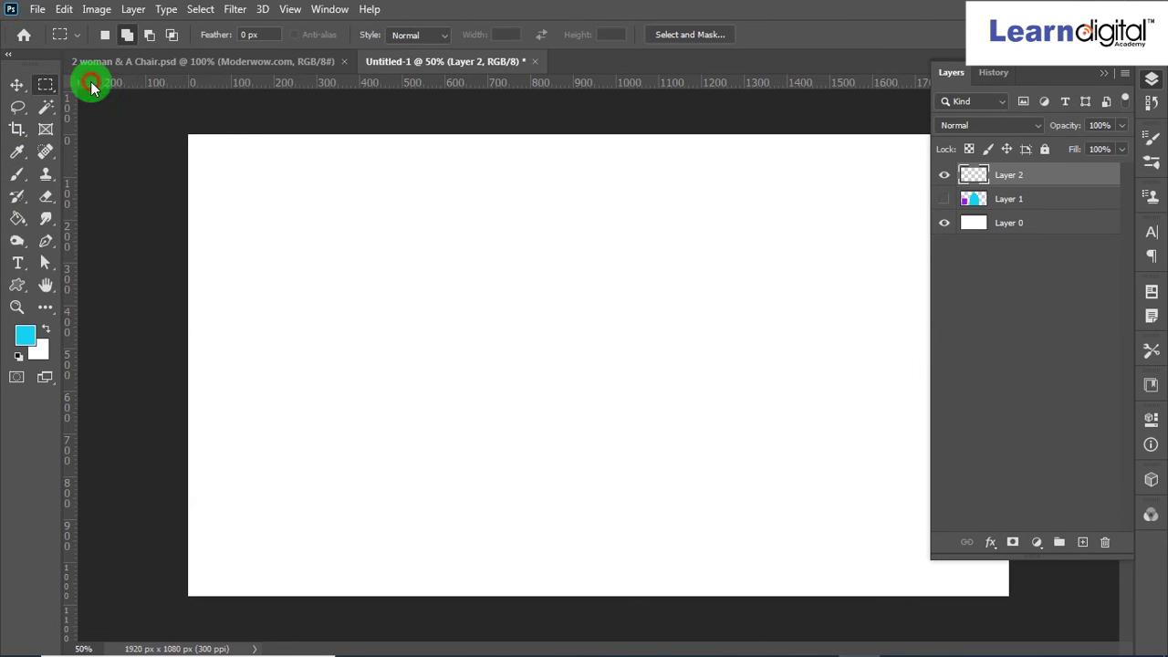
left_click(150, 36)
left_click_drag(355, 235, 780, 532)
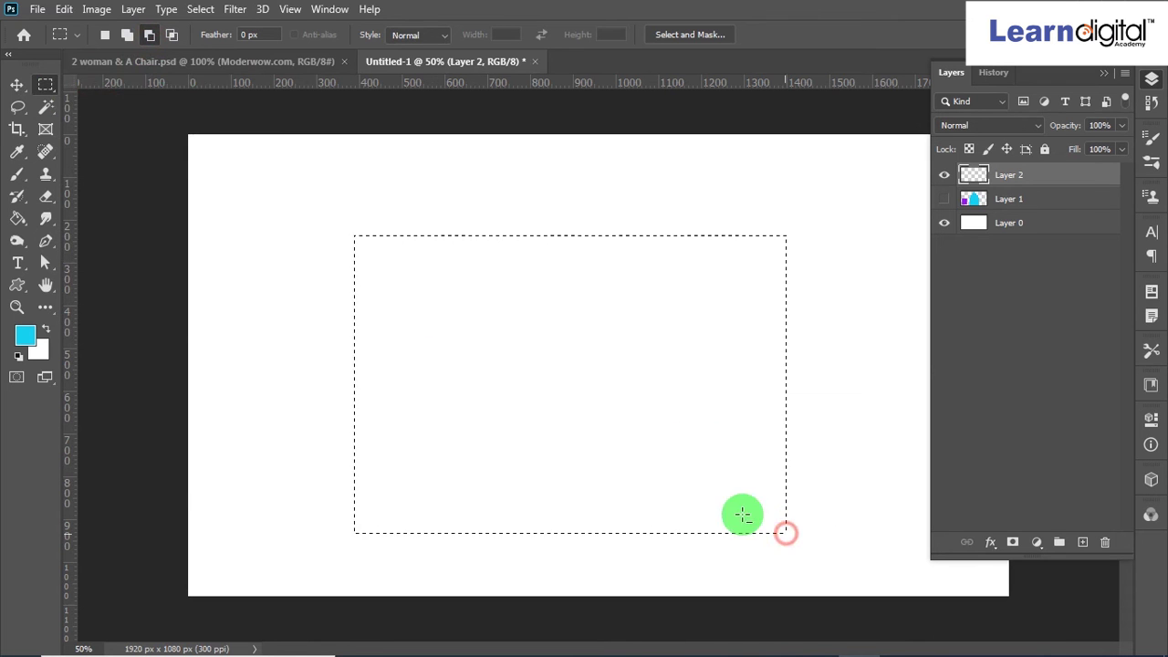
left_click_drag(282, 151, 644, 454)
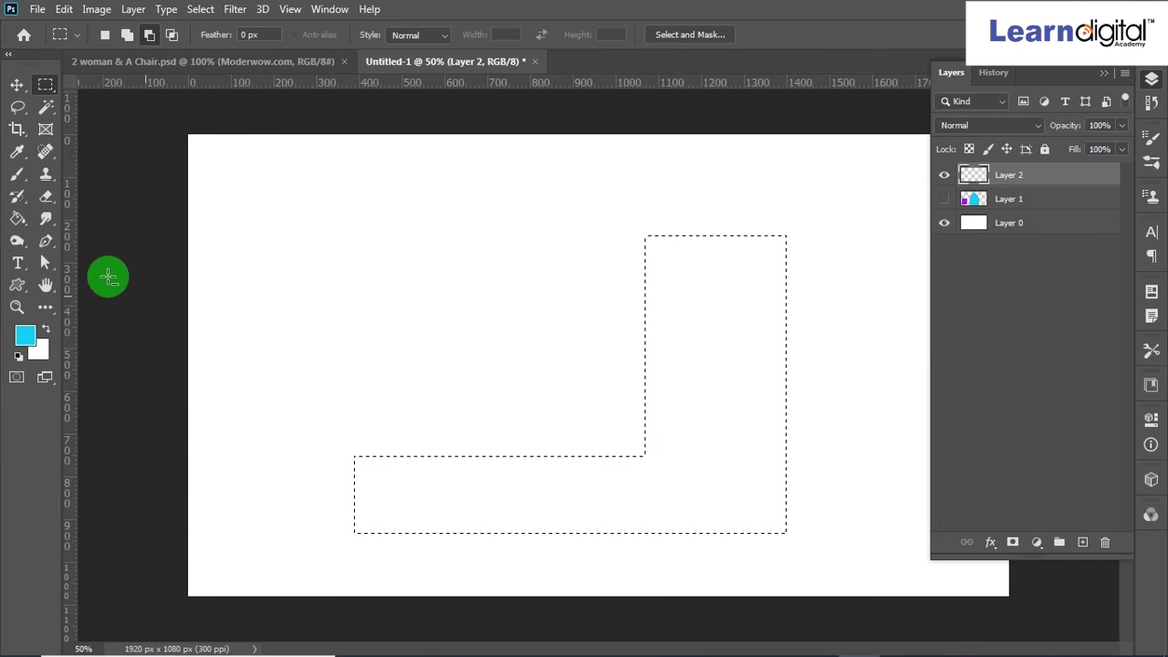
Paint the L-shaped selection on Layer 2 cyan with the Brush tool and deselect it
left_click(23, 173)
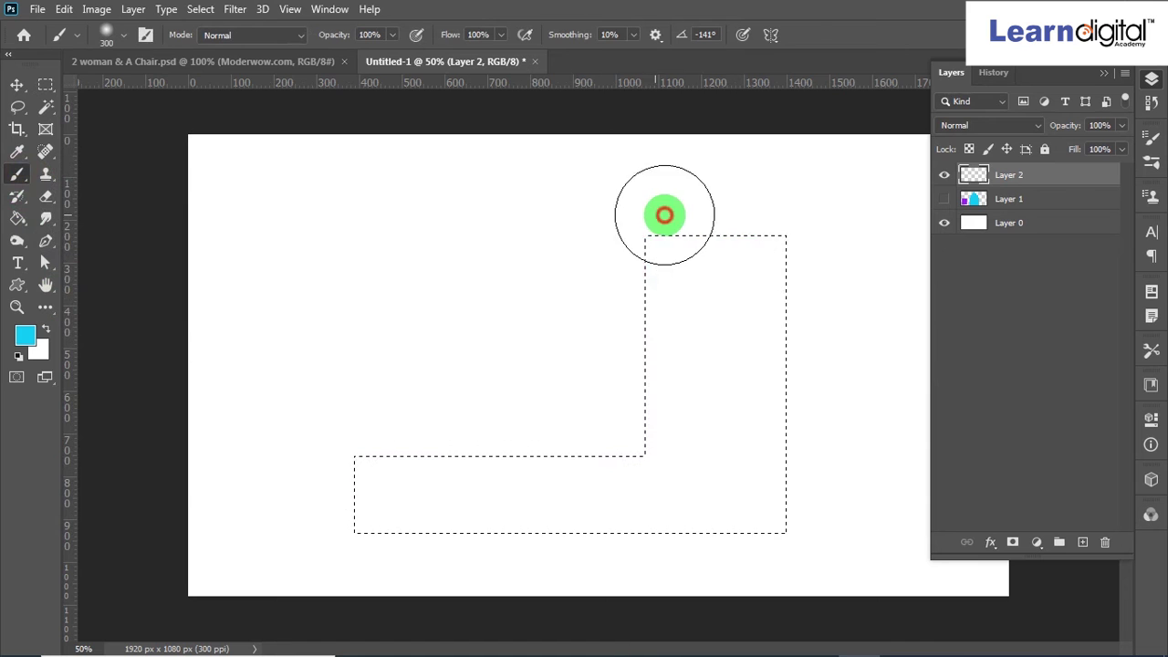
left_click_drag(651, 215, 777, 234)
mouse_move(722, 302)
left_mouse_down()
mouse_move(705, 351)
mouse_move(799, 323)
mouse_move(667, 333)
mouse_move(738, 348)
mouse_move(713, 431)
mouse_move(722, 426)
mouse_move(664, 417)
mouse_move(731, 427)
mouse_move(763, 462)
mouse_move(660, 489)
mouse_move(742, 492)
mouse_move(704, 485)
mouse_move(722, 480)
mouse_move(558, 535)
mouse_move(595, 527)
mouse_move(442, 536)
mouse_move(557, 506)
mouse_move(538, 483)
mouse_move(301, 485)
left_mouse_up()
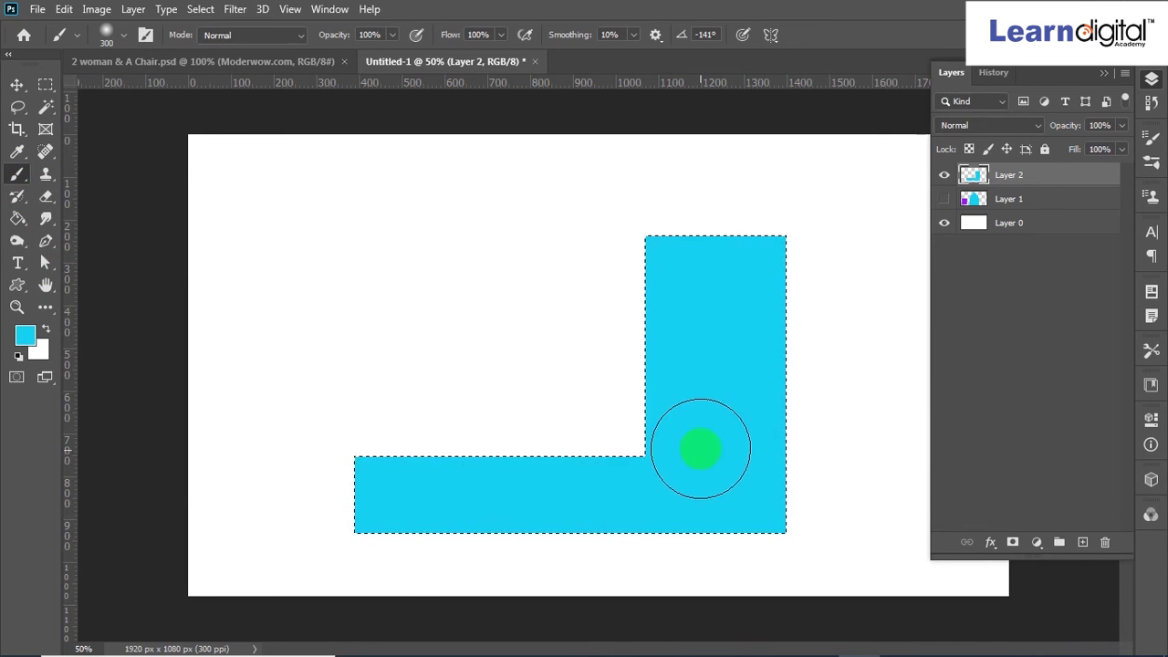
key("ctrl+d")
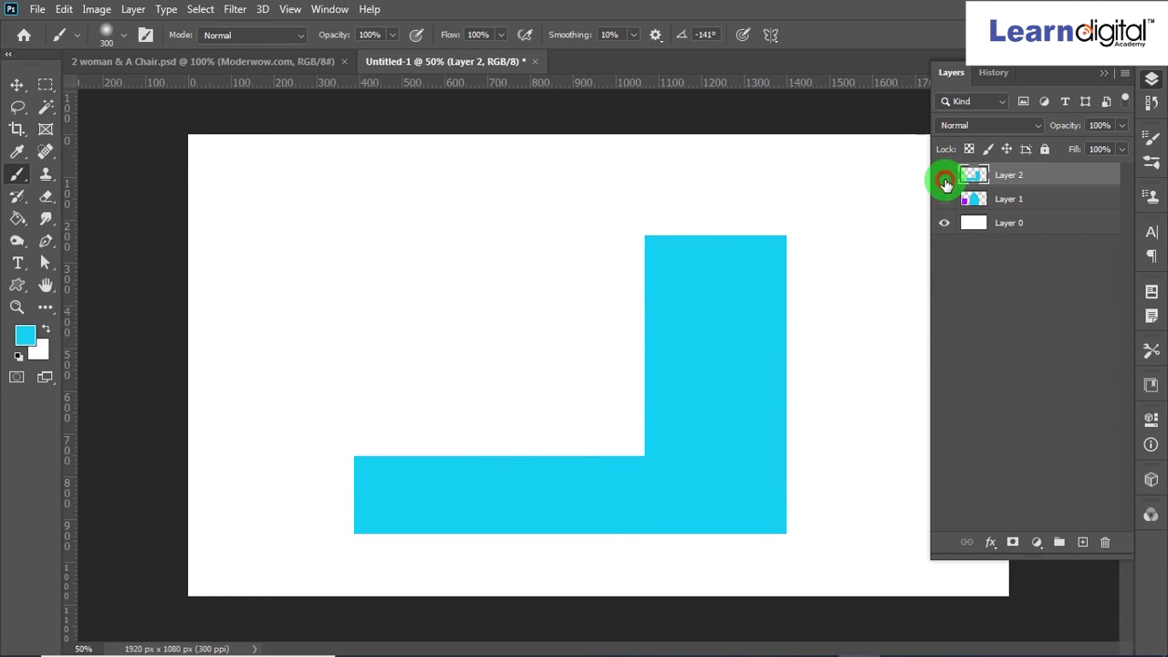
Hide Layer 2 and, on a new layer, add small overlapping rectangles along the top and sides of a large rectangular selection
left_click(945, 180)
left_click(1083, 544)
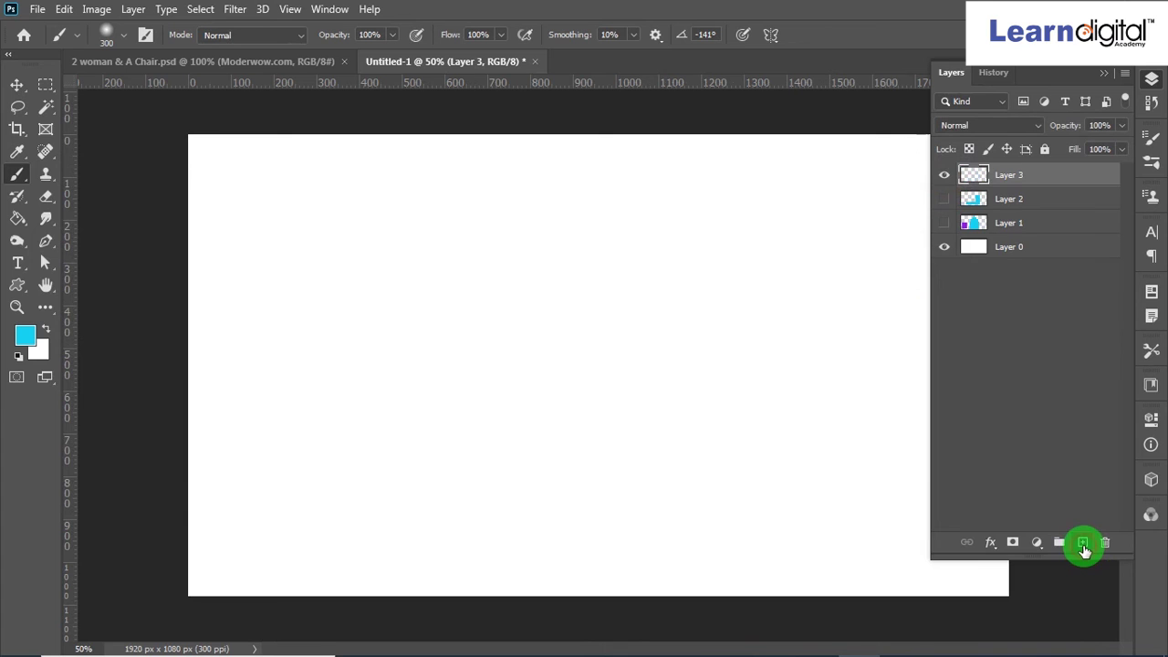
left_click(45, 85)
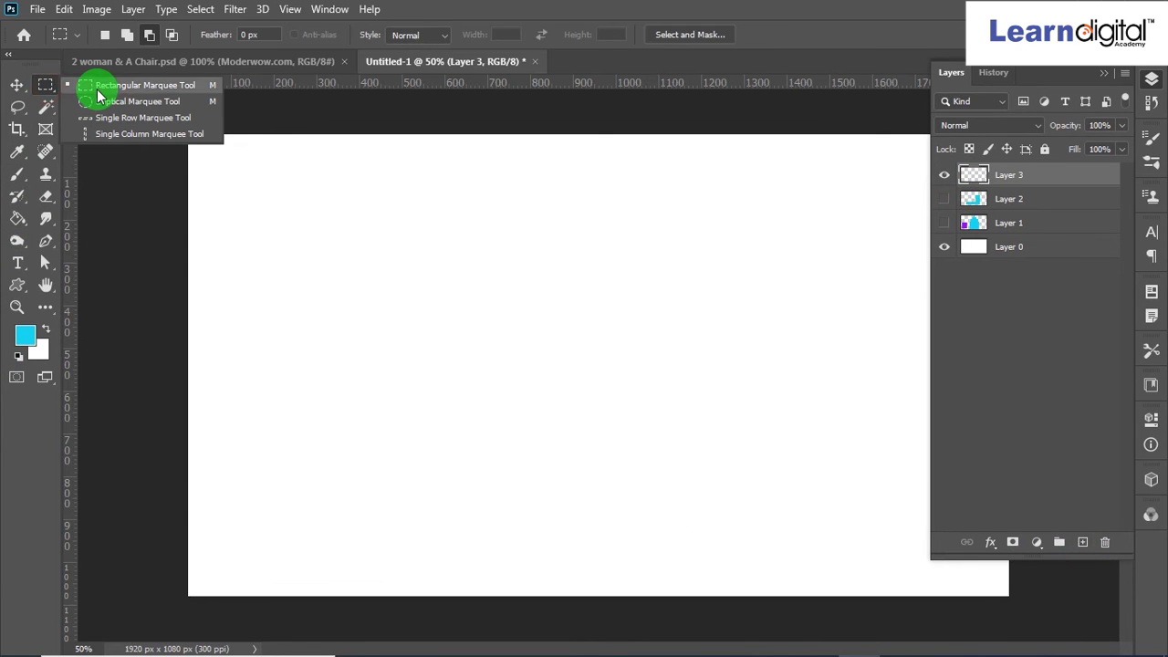
left_click(98, 89)
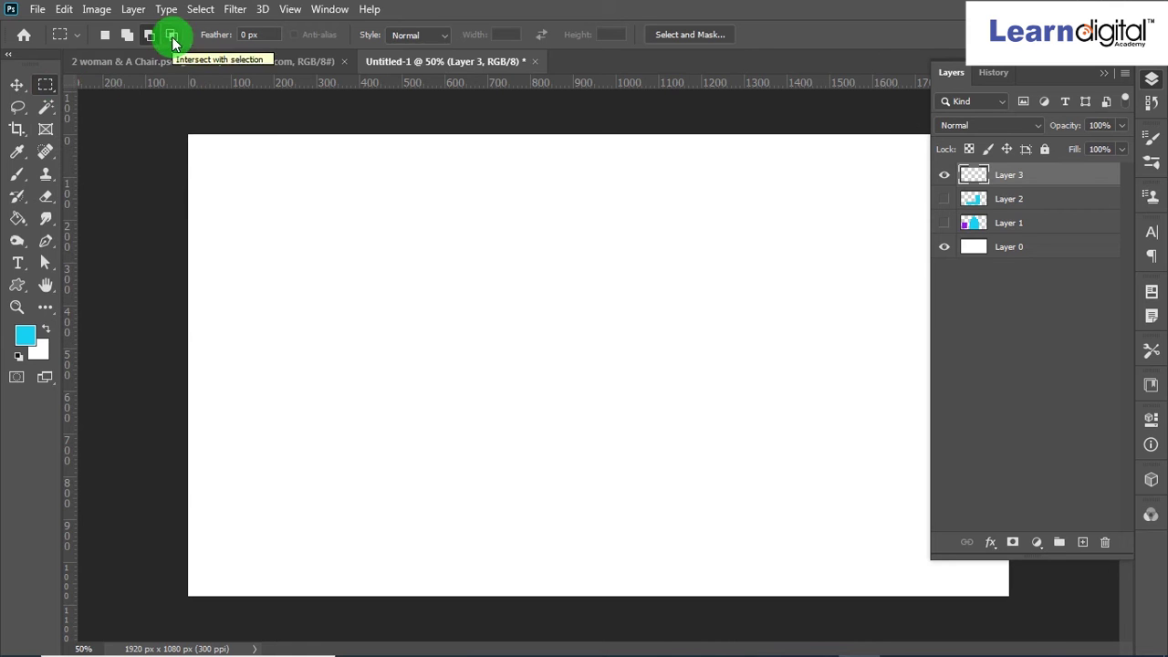
left_click(125, 37)
left_click_drag(272, 250, 585, 496)
left_click_drag(261, 220, 321, 283)
left_click_drag(364, 213, 393, 266)
left_click_drag(453, 222, 490, 264)
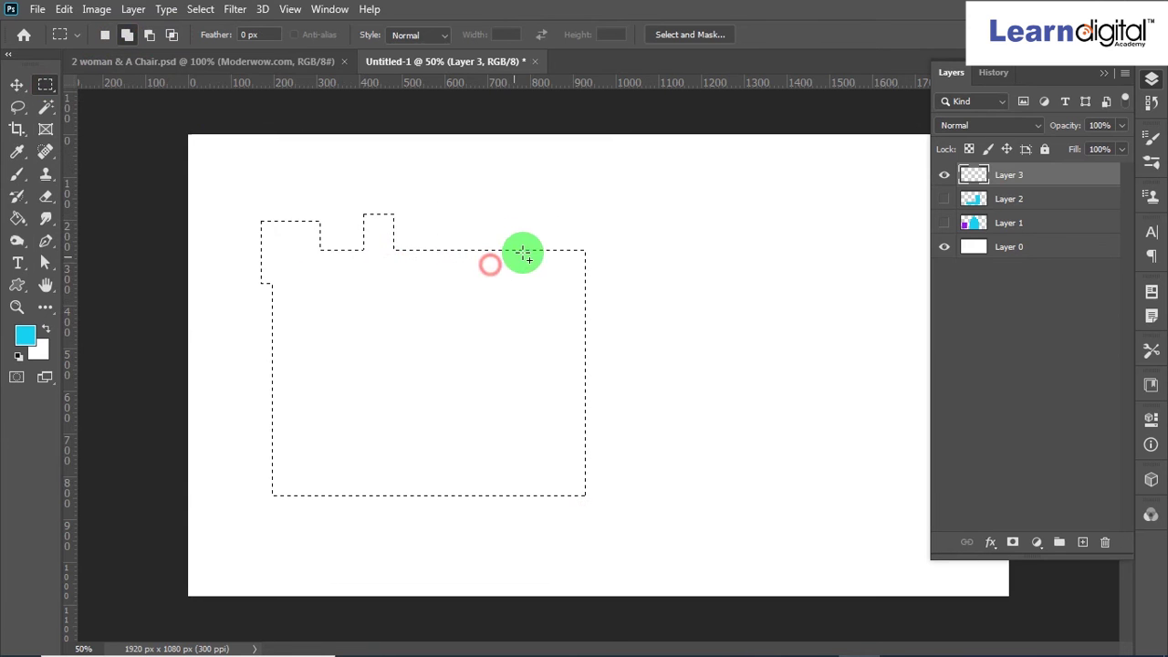
left_click_drag(539, 224, 618, 329)
left_click_drag(240, 304, 322, 357)
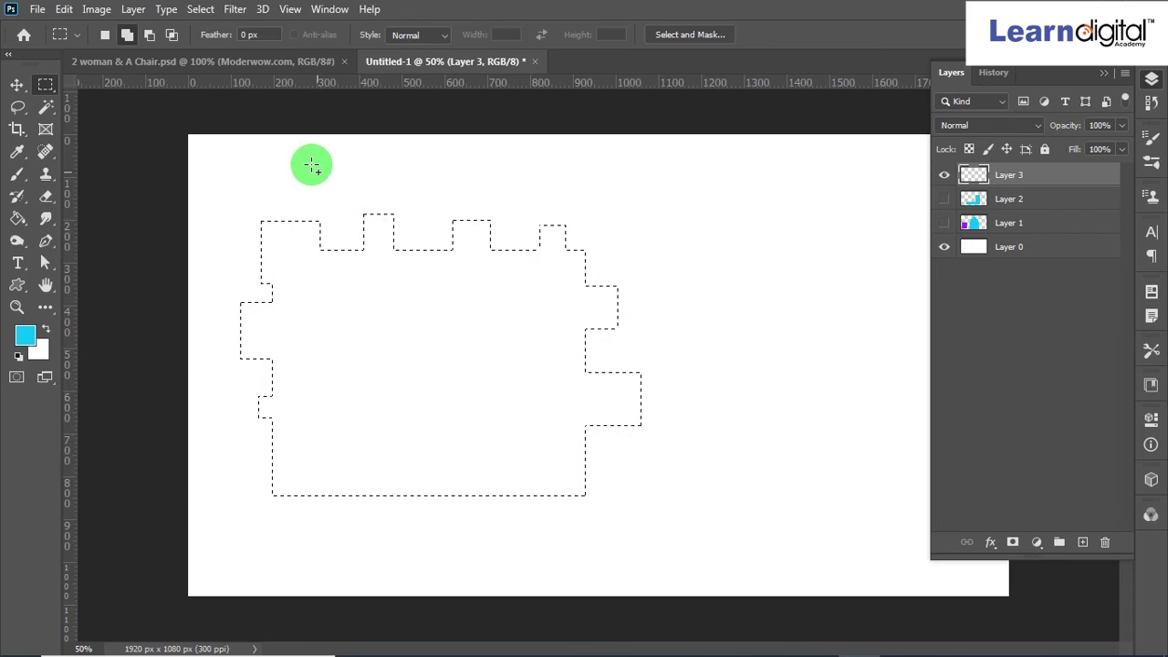
Trim the bottom of the notched selection by intersecting it with another rectangle, and brush the remaining area cyan
left_click(173, 35)
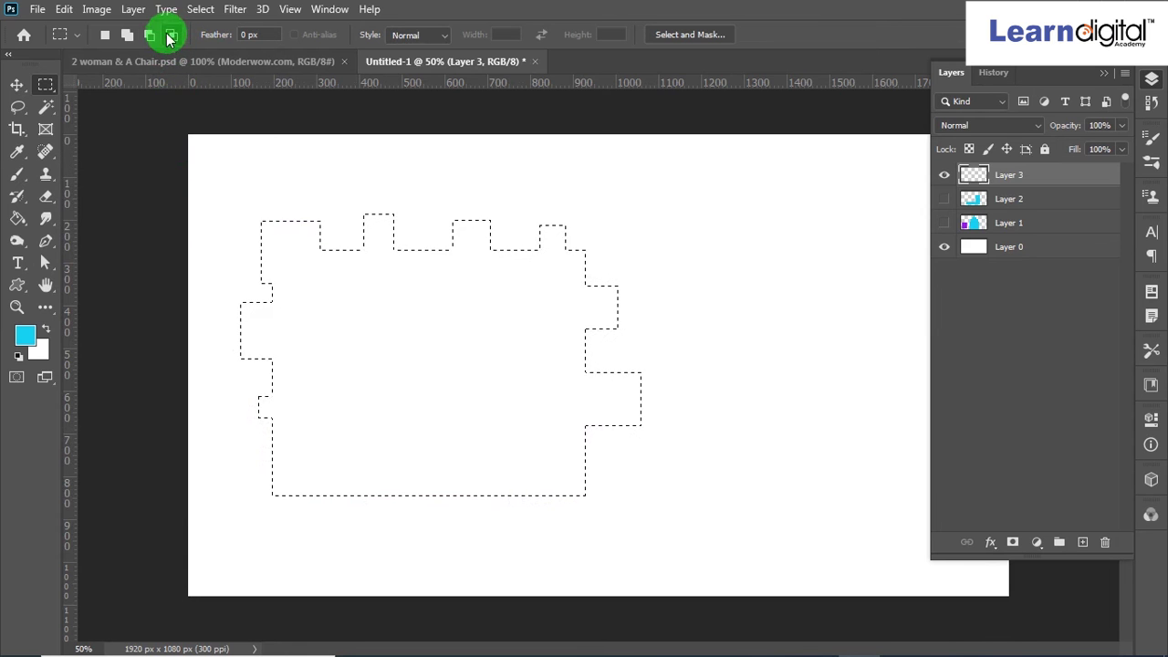
left_click_drag(259, 242, 712, 444)
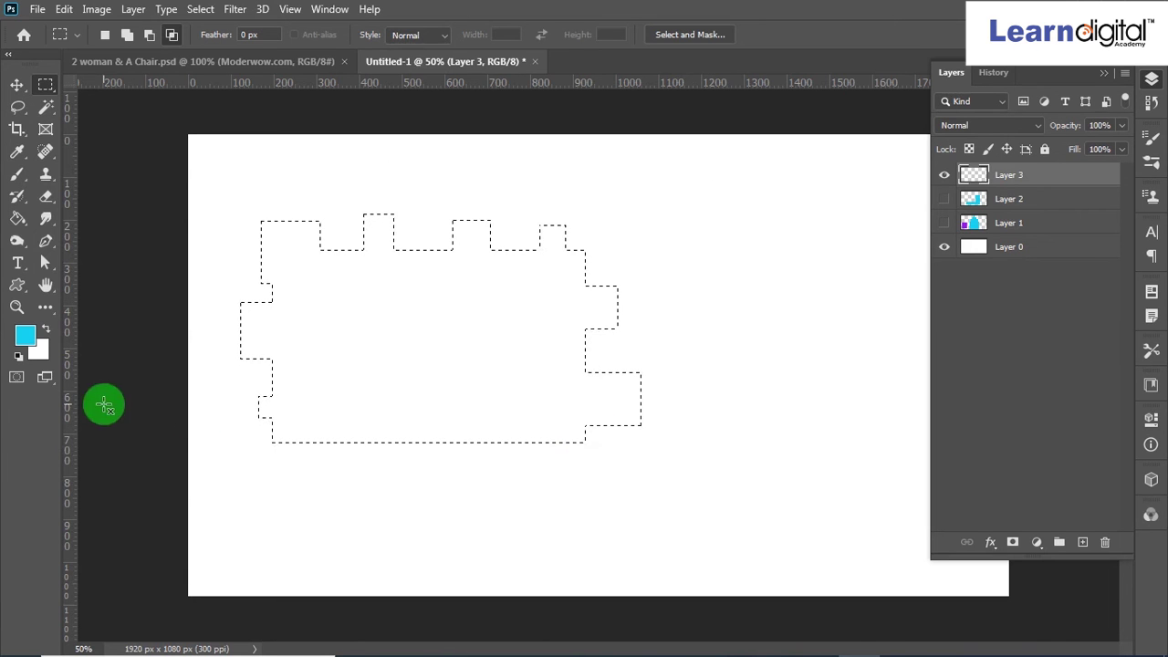
left_click(17, 174)
mouse_move(351, 212)
left_mouse_down()
mouse_move(253, 206)
mouse_move(648, 209)
mouse_move(302, 258)
mouse_move(533, 283)
mouse_move(569, 305)
mouse_move(58, 318)
mouse_move(576, 363)
mouse_move(211, 419)
mouse_move(636, 438)
mouse_move(193, 459)
left_mouse_up()
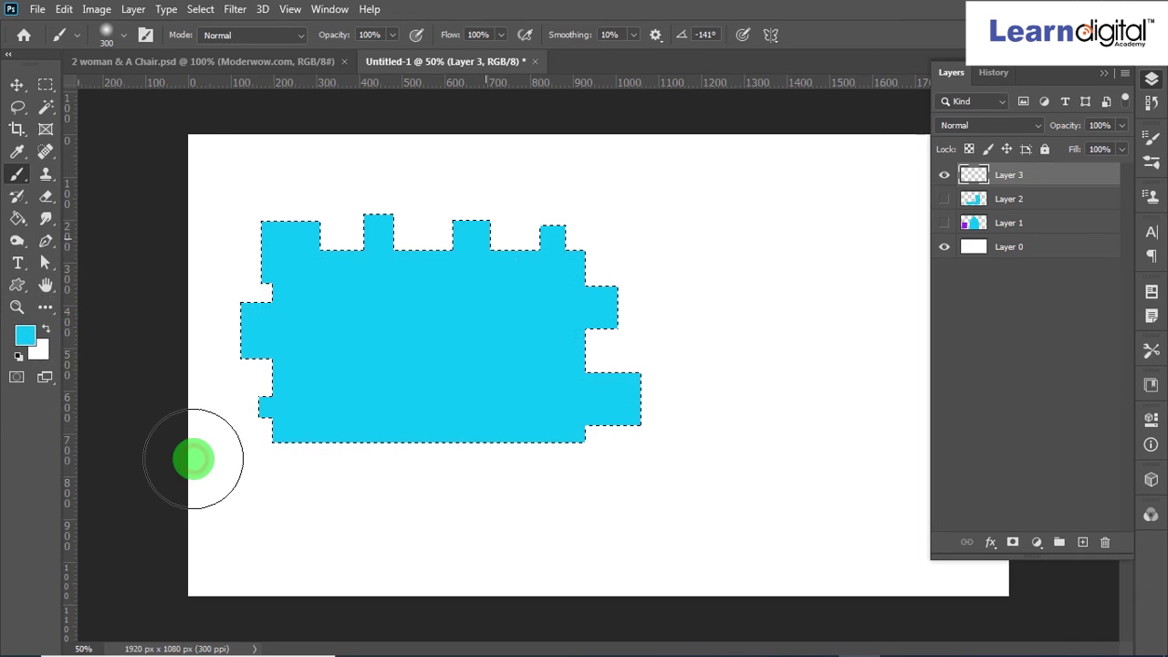
key("ctrl+d")
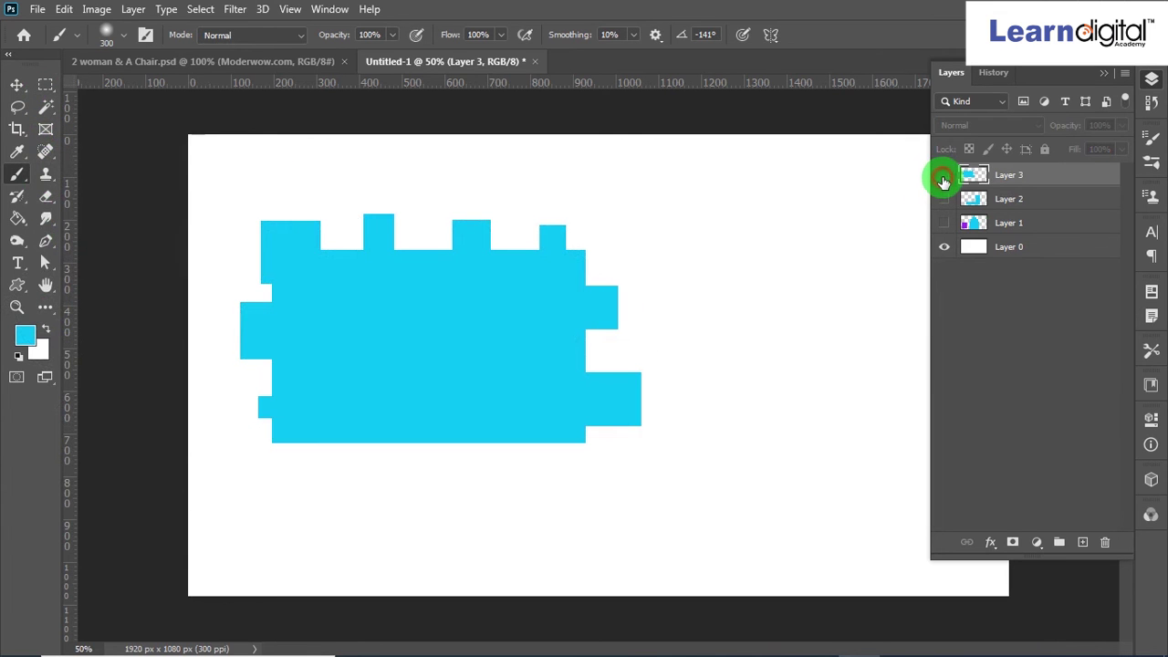
Hide Layer 3 and, on a new layer, draw a new unfeathered rectangular selection about 695 by 490 px in the canvas's upper-left area
left_click(944, 177)
left_click(1083, 542)
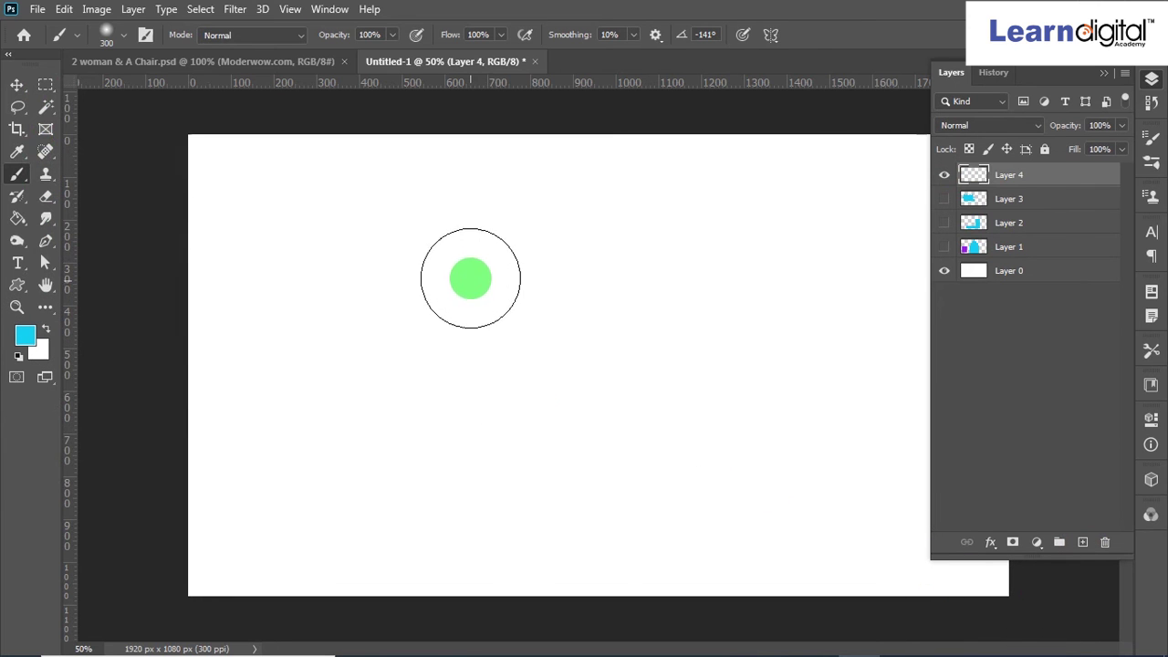
left_click(41, 88)
left_click(106, 88)
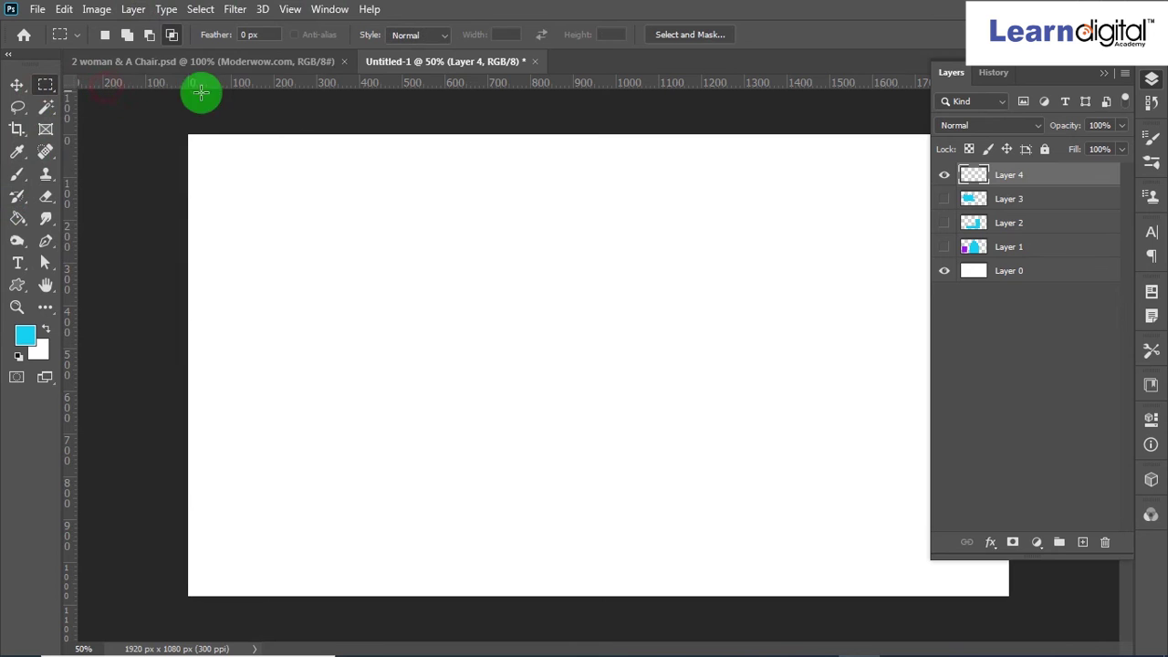
left_click(106, 36)
left_click_drag(223, 172, 518, 382)
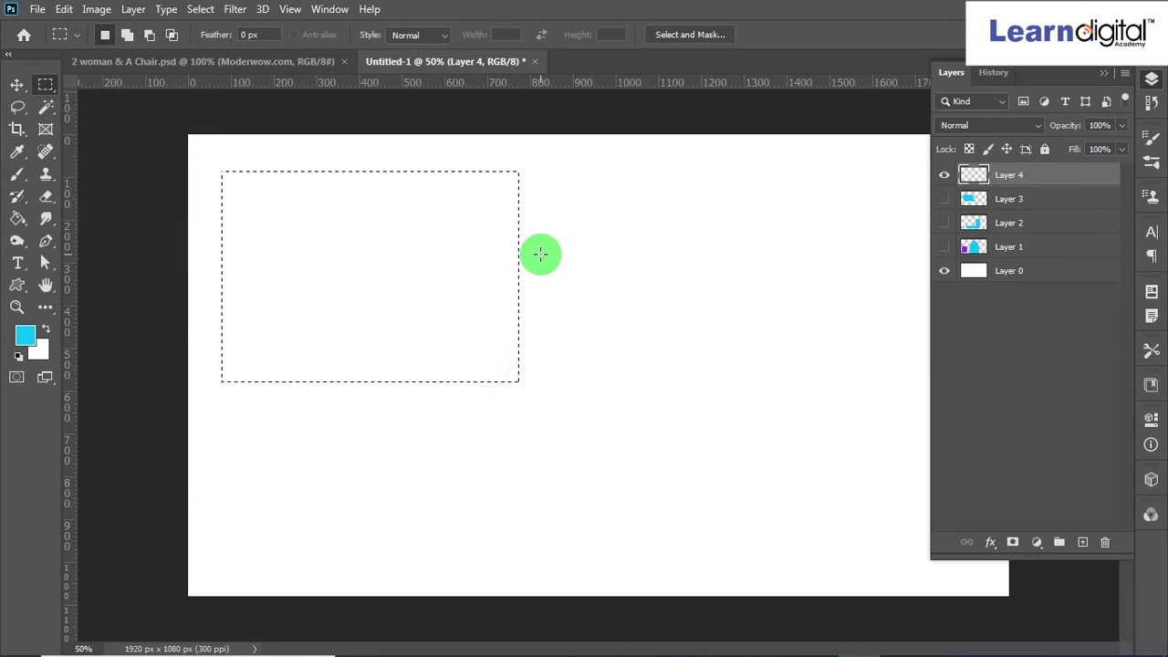
Examine the sharp upper-right corner of the rectangular selection up close
key("z")
left_click(520, 187)
left_click_drag(519, 186, 641, 273)
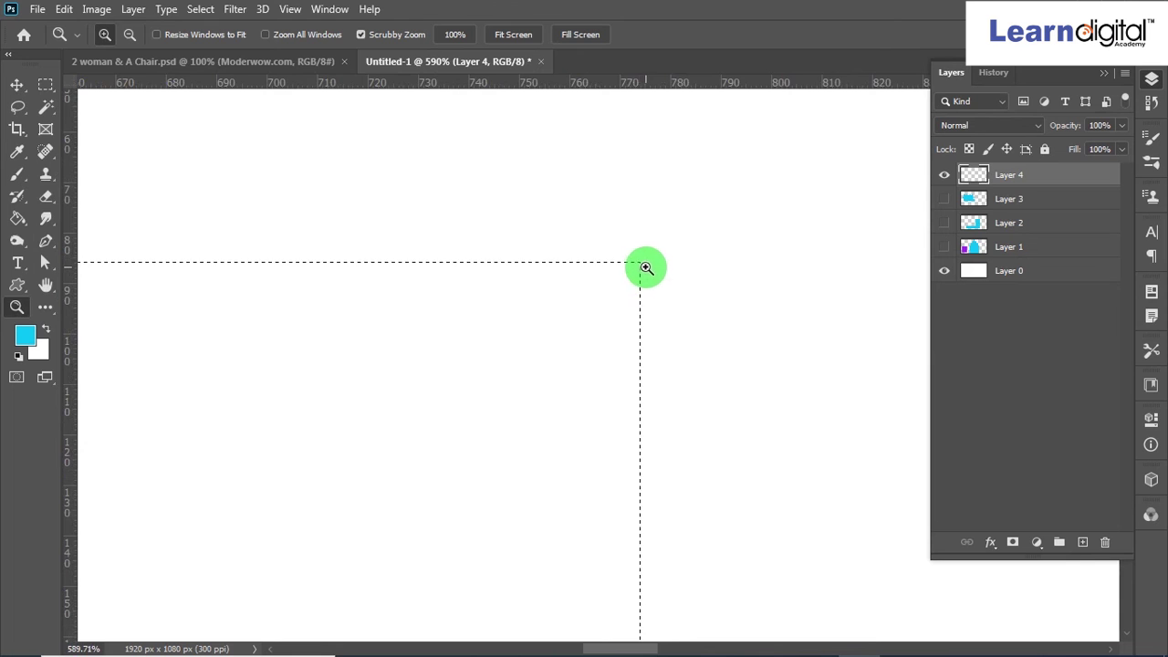
key("ctrl+minus")
key("ctrl+minus")
key("ctrl+minus")
key("ctrl+minus")
key("ctrl+minus")
key("ctrl+minus")
key("ctrl+minus")
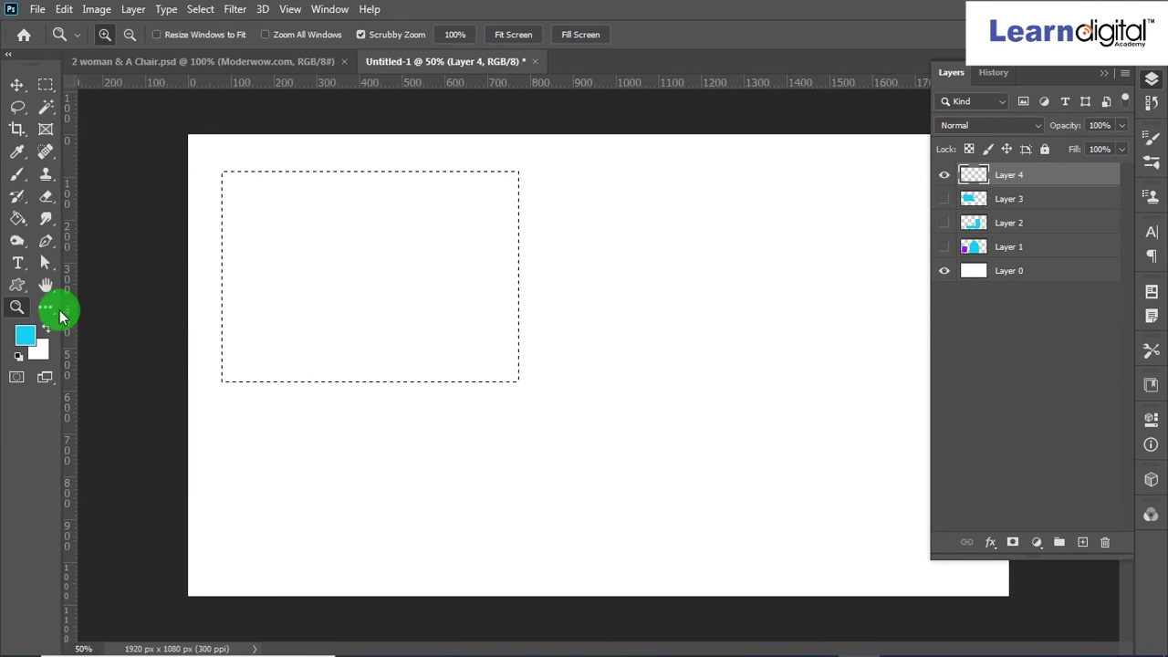
Paint the rectangular selection on Layer 4 cyan with the Brush tool and deselect it
left_click(19, 176)
mouse_move(187, 180)
left_mouse_down()
mouse_move(149, 250)
mouse_move(302, 295)
mouse_move(552, 146)
mouse_move(483, 159)
mouse_move(526, 180)
mouse_move(517, 365)
mouse_move(454, 392)
mouse_move(307, 381)
mouse_move(235, 389)
mouse_move(277, 347)
mouse_move(161, 342)
mouse_move(265, 347)
mouse_move(295, 304)
mouse_move(173, 305)
mouse_move(264, 468)
left_mouse_up()
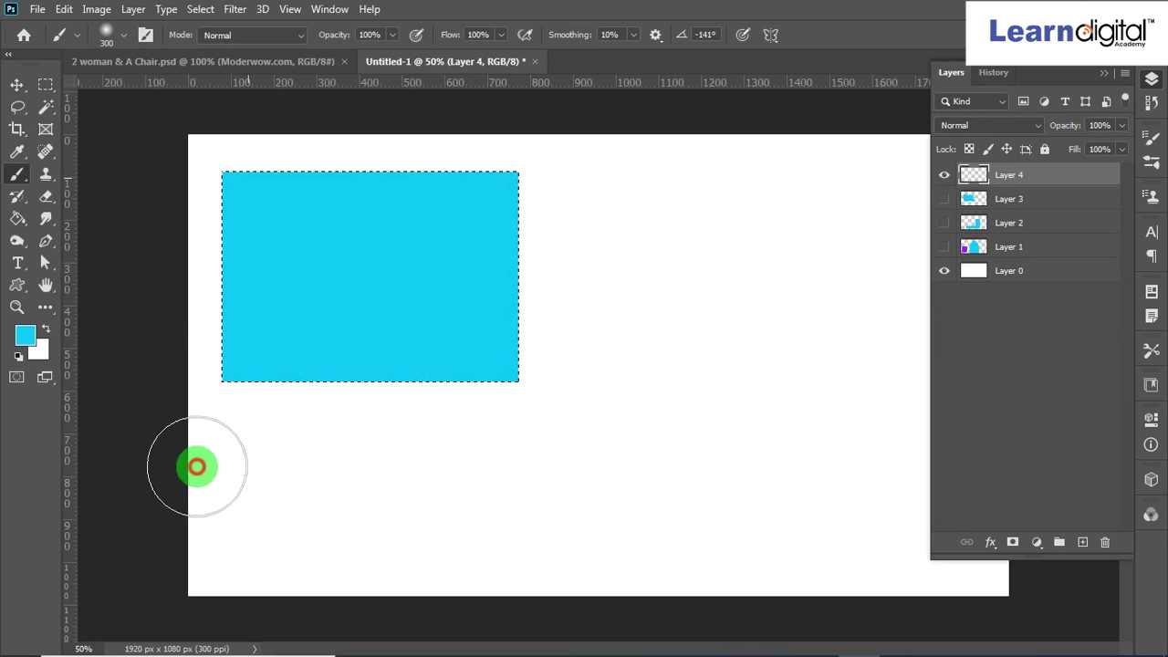
mouse_move(316, 164)
left_mouse_down()
mouse_move(563, 159)
mouse_move(620, 257)
mouse_move(403, 548)
mouse_move(514, 535)
mouse_move(479, 545)
left_mouse_up()
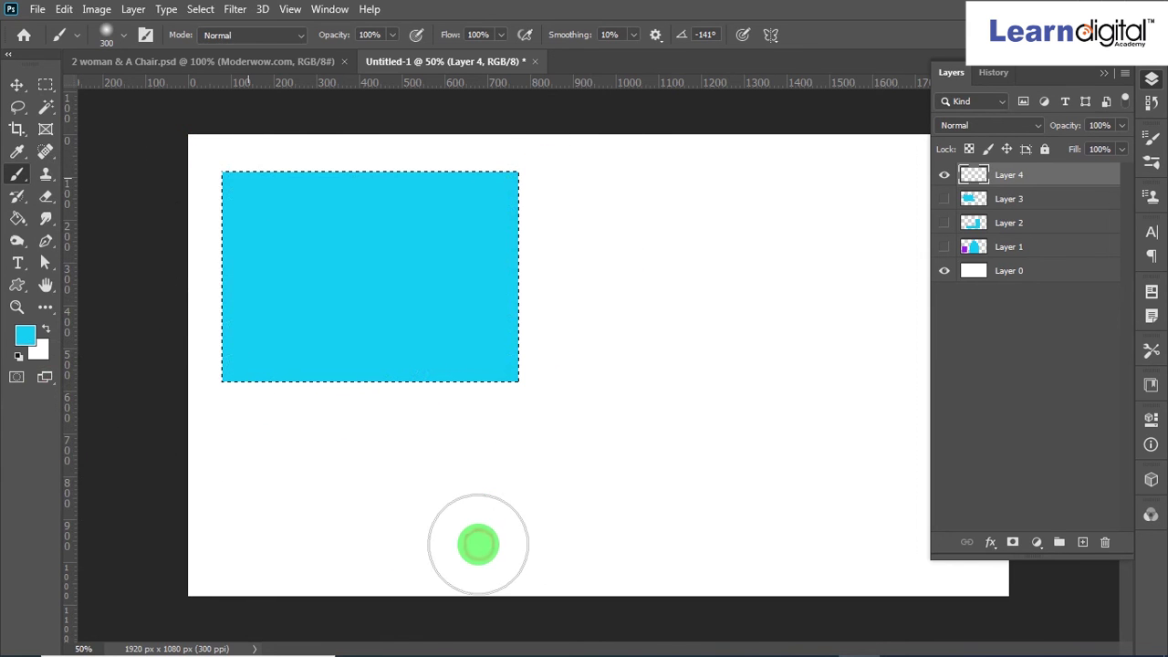
key("ctrl+d")
Examine the edge pixels at the painted cyan rectangle's upper-right corner at very high magnification
key("z")
left_click_drag(496, 151, 594, 355)
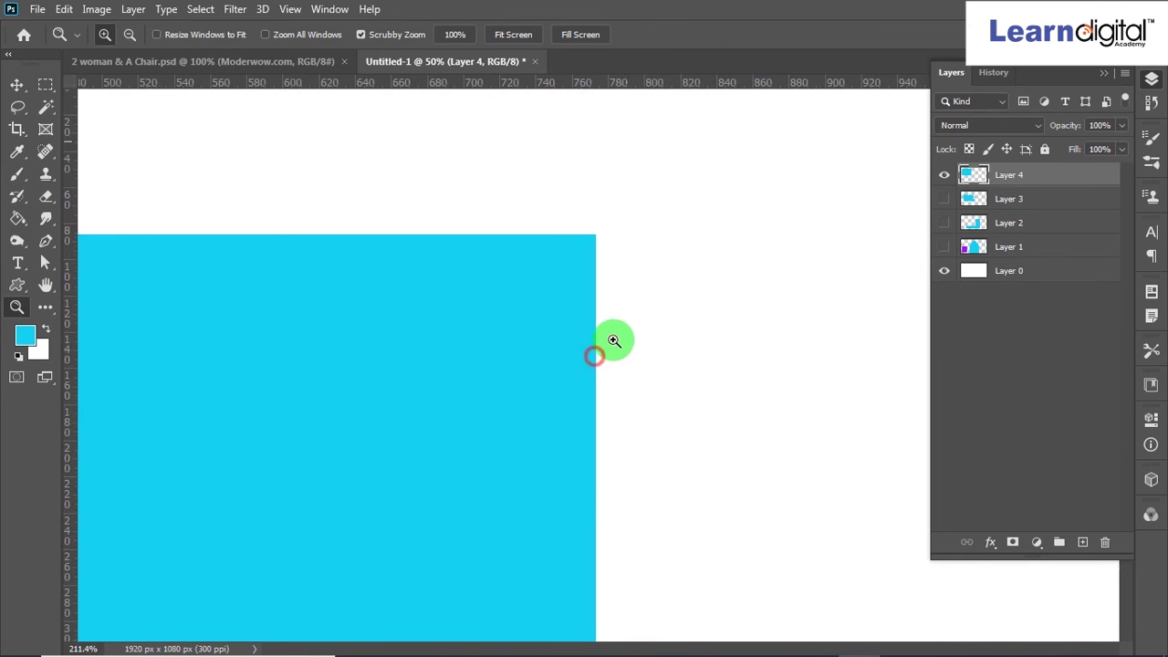
left_click_drag(602, 229, 749, 423)
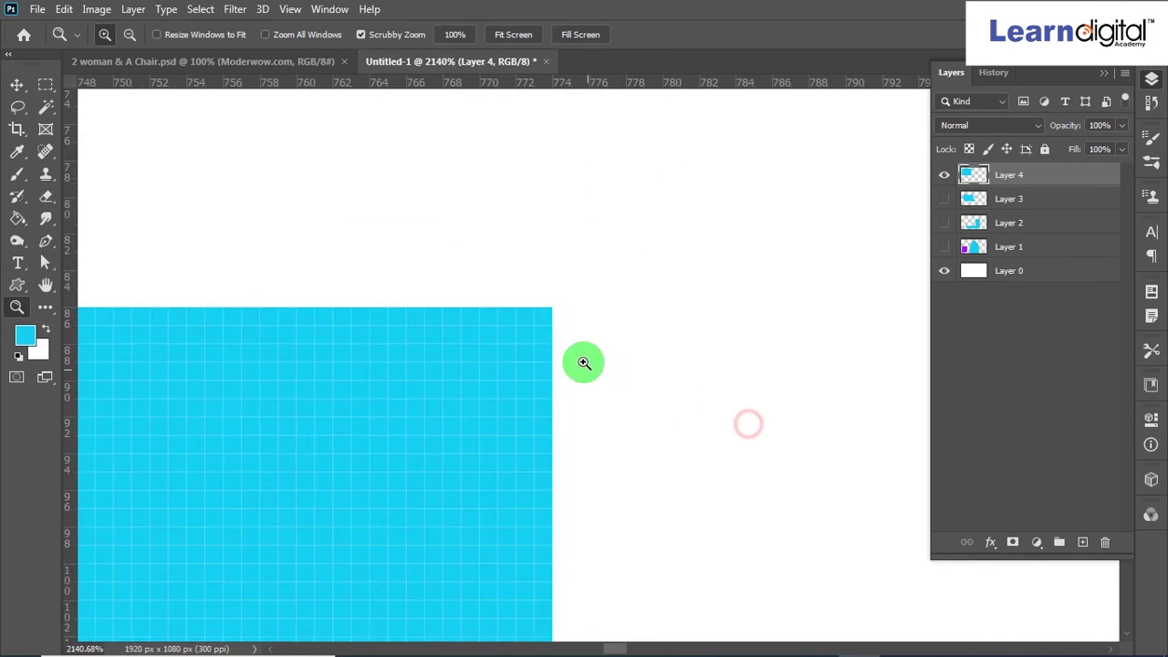
left_click(663, 387)
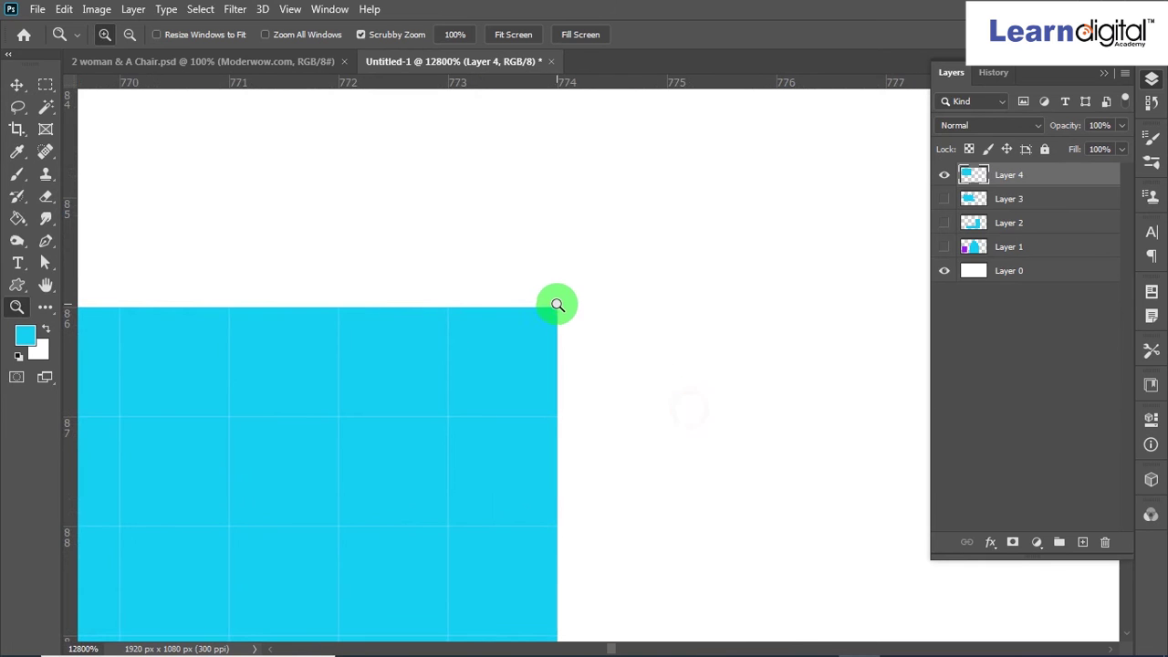
key("ctrl+minus")
key("ctrl+minus")
key("ctrl+minus")
key("ctrl+minus")
key("ctrl+minus")
key("ctrl+minus")
key("ctrl+minus")
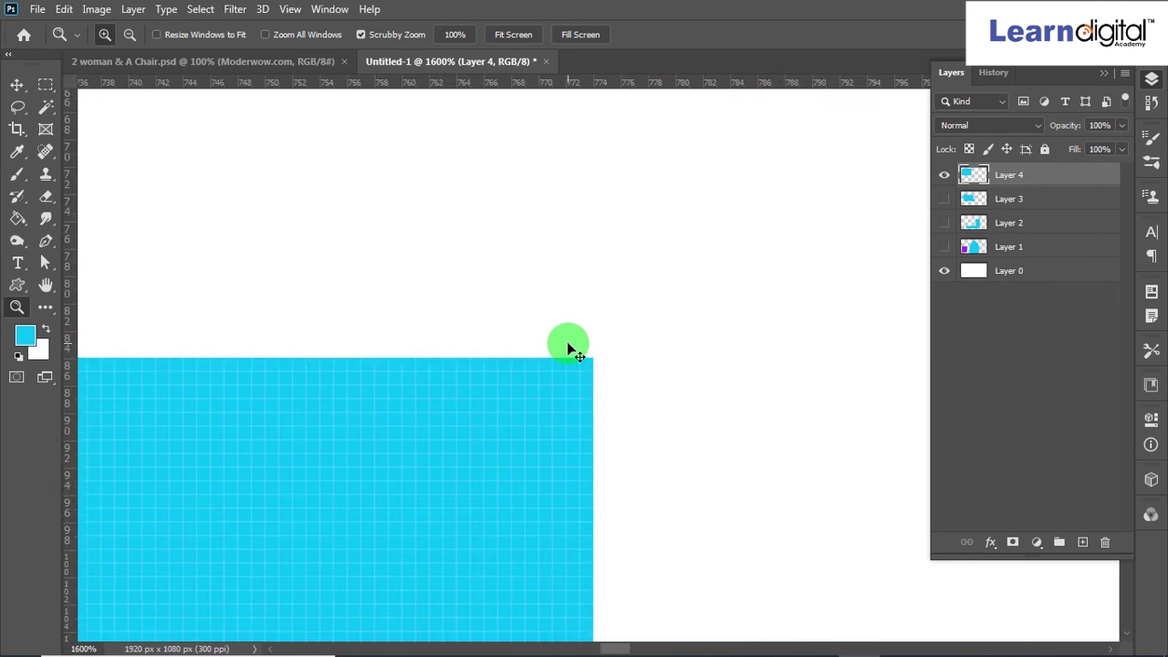
key("ctrl+minus")
key("ctrl+minus")
key("ctrl+minus")
key("ctrl+minus")
key("ctrl+minus")
key("ctrl+0")
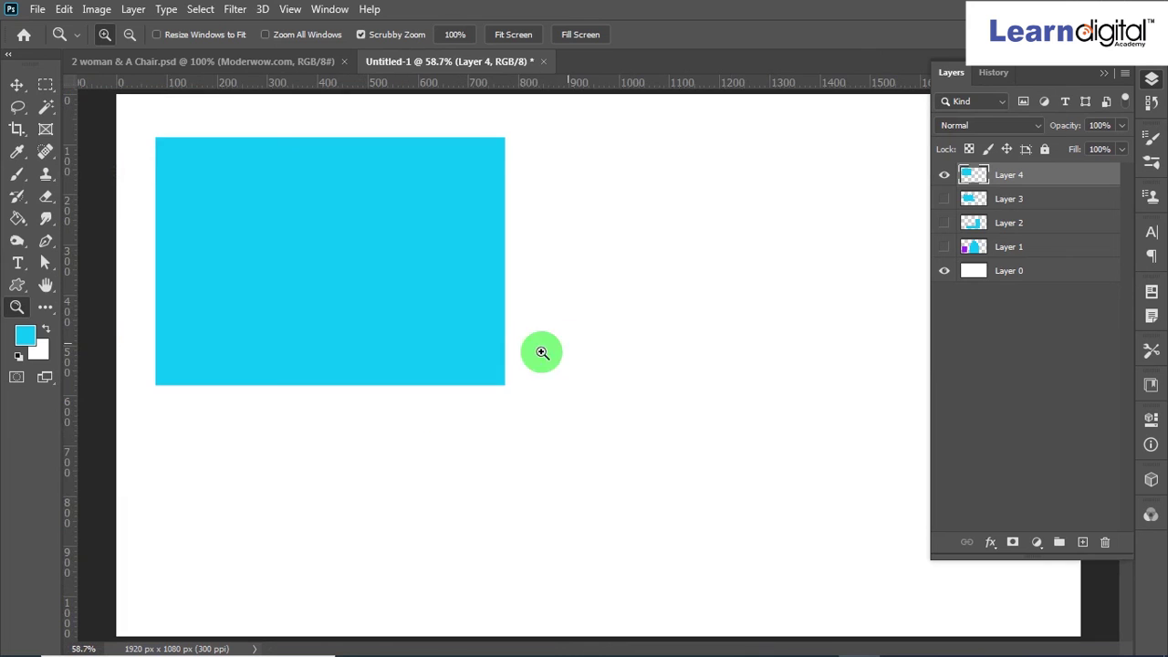
Set the Rectangular Marquee's feather to 20 px and draw a selection about 550 by 210 px beside the cyan rectangle
left_click(48, 89)
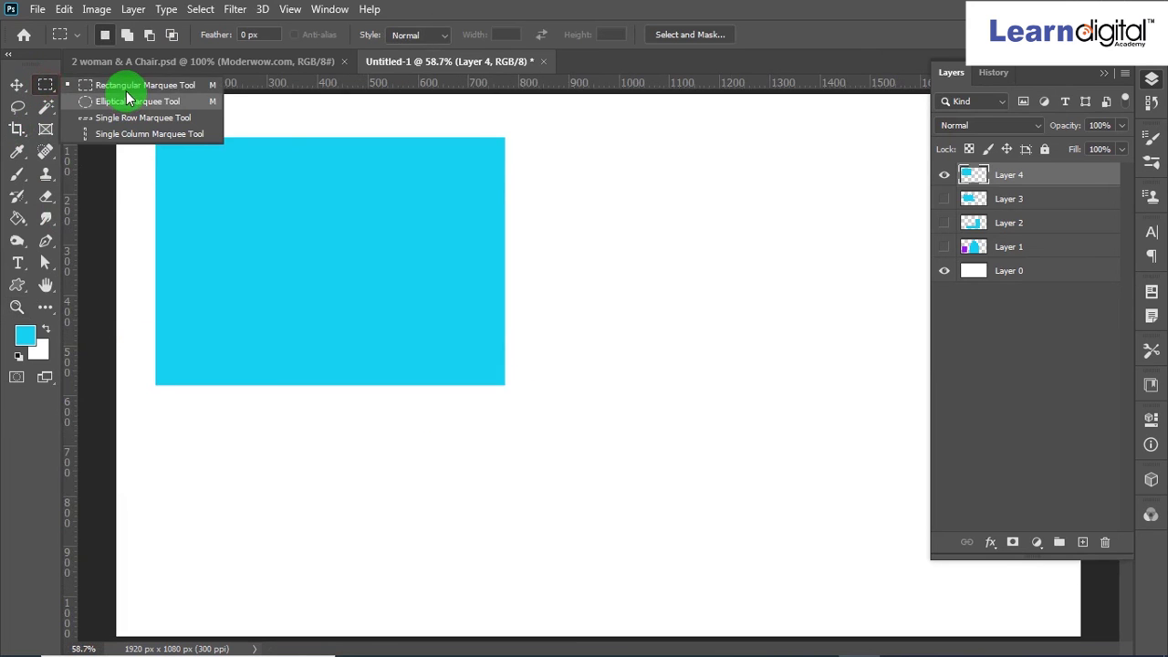
left_click(120, 87)
left_click(261, 35)
left_click(169, 34)
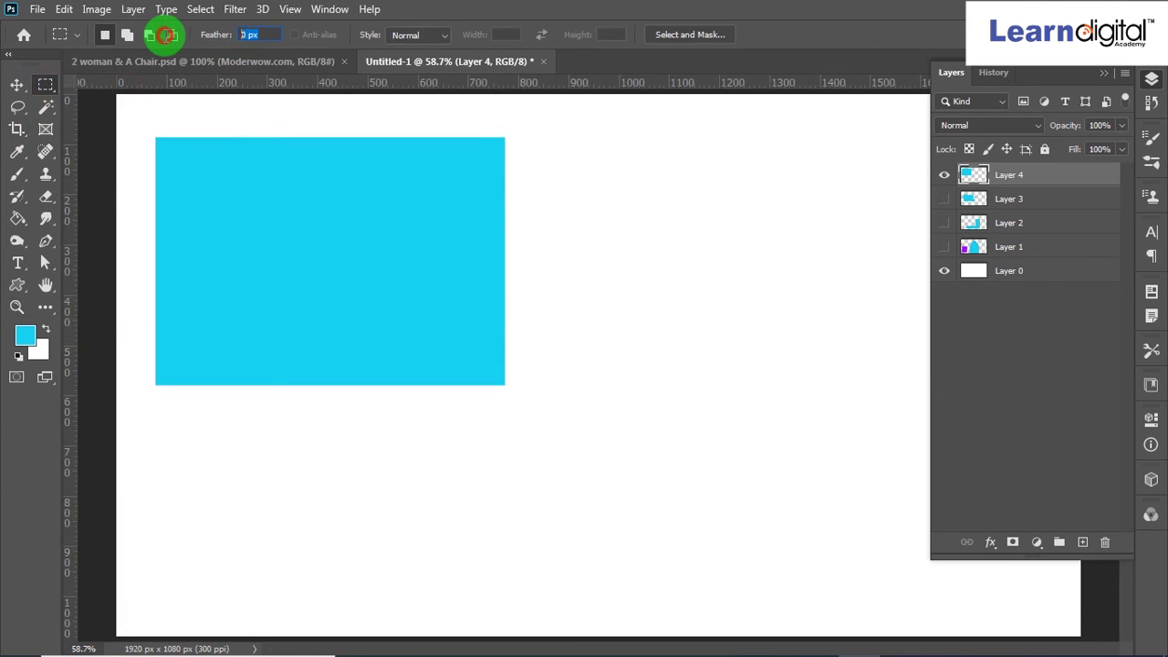
type("20")
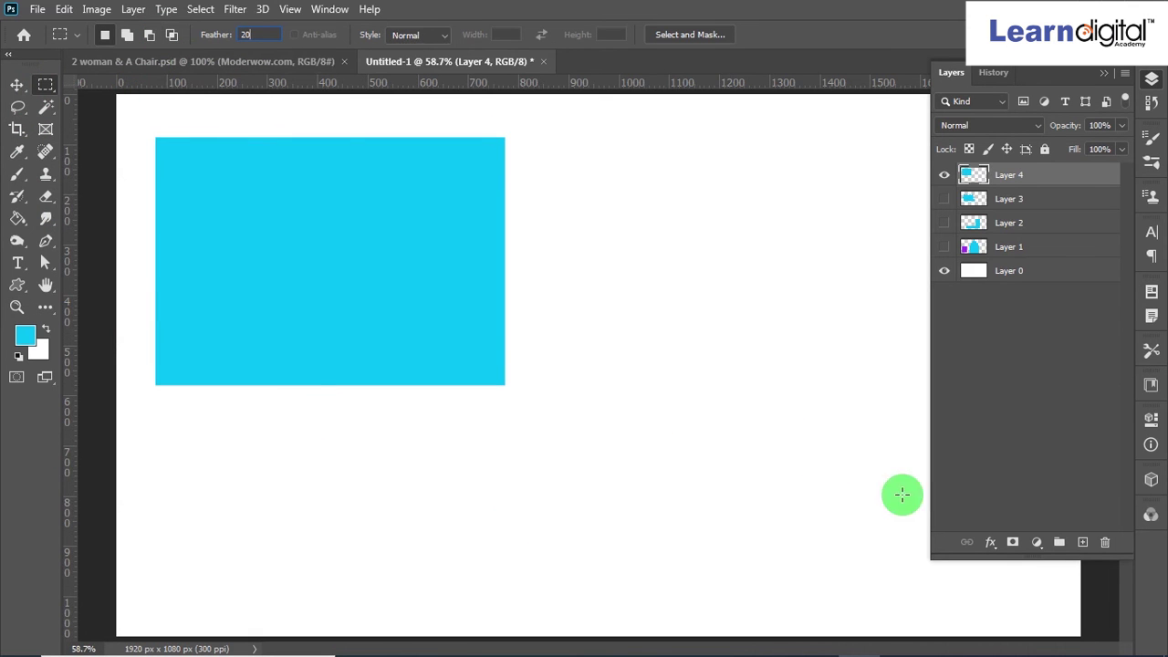
left_click_drag(597, 205, 872, 316)
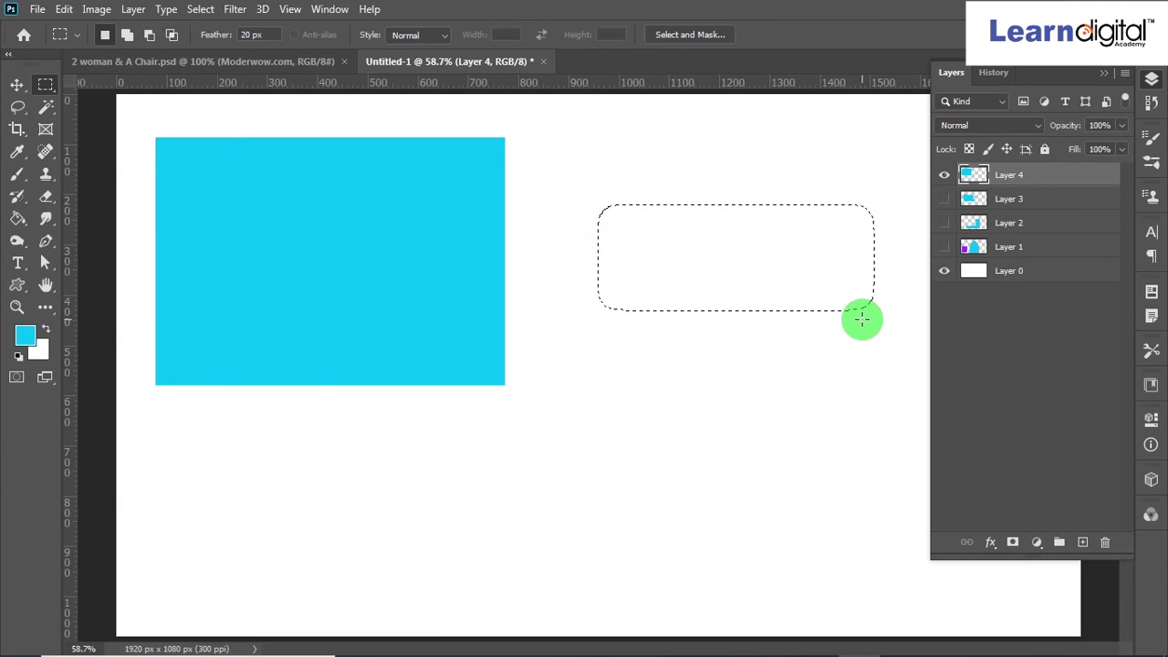
Paint the feathered selection cyan with the Brush tool and deselect it
key("b")
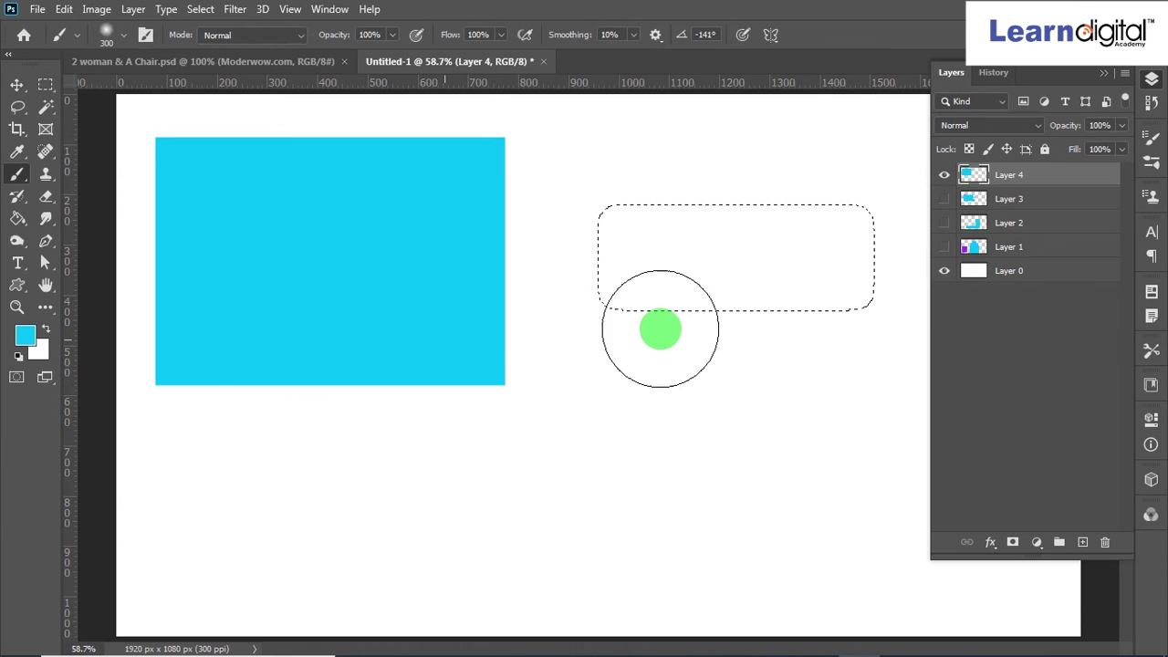
left_click_drag(650, 319, 850, 301)
mouse_move(971, 229)
left_mouse_down()
mouse_move(667, 227)
mouse_move(540, 255)
mouse_move(778, 283)
left_mouse_up()
mouse_move(888, 259)
left_mouse_down()
mouse_move(809, 257)
mouse_move(888, 222)
mouse_move(781, 221)
mouse_move(888, 238)
mouse_move(832, 341)
mouse_move(798, 354)
left_mouse_up()
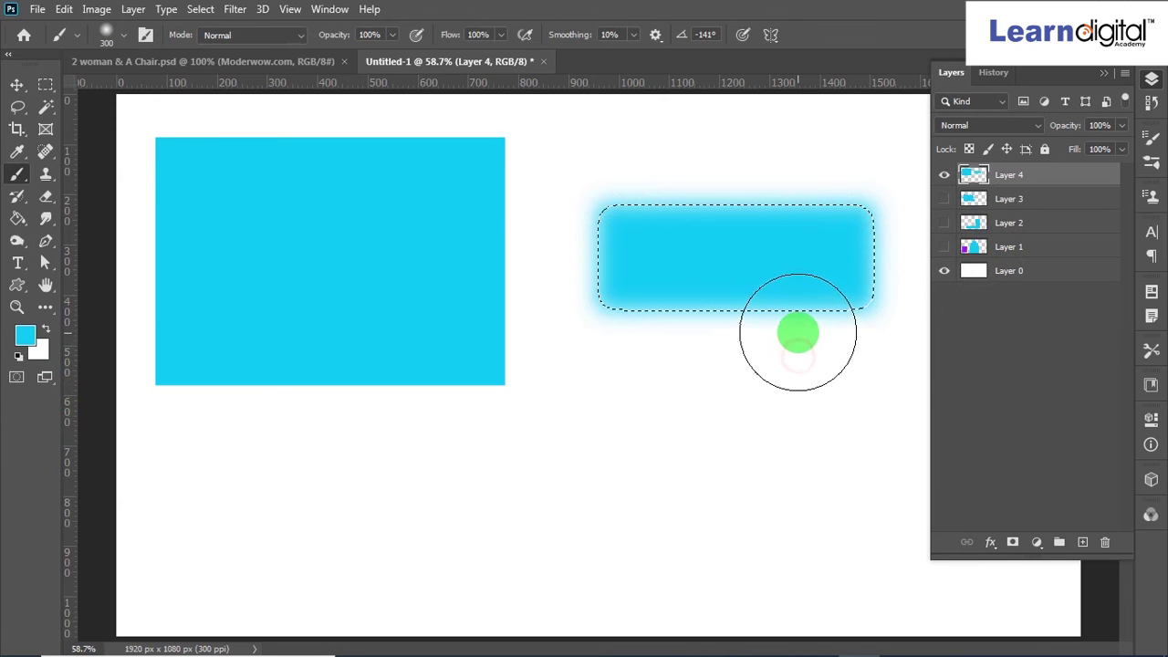
key("ctrl+d")
Compare the feathered rectangle's edges with the unfeathered rectangle's edges up close
key("z")
left_click_drag(861, 195, 890, 266)
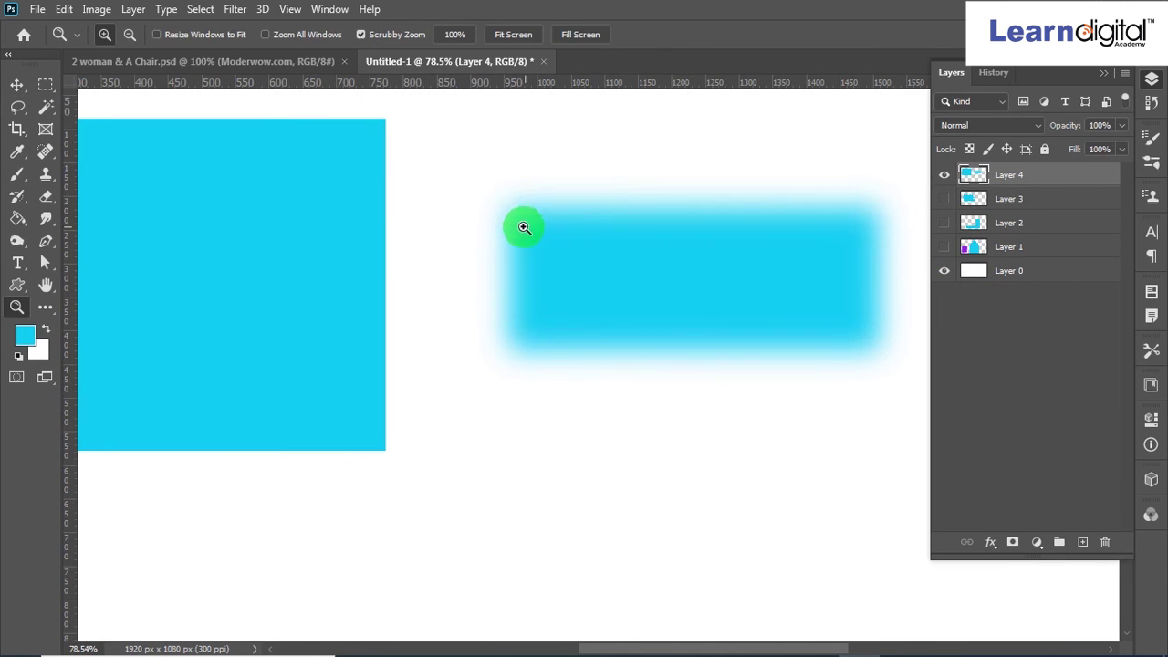
left_click_drag(371, 110, 514, 268)
key("ctrl+minus")
key("ctrl+minus")
key("ctrl+minus")
key("ctrl+minus")
key("ctrl+minus")
key("ctrl+minus")
key("ctrl+minus")
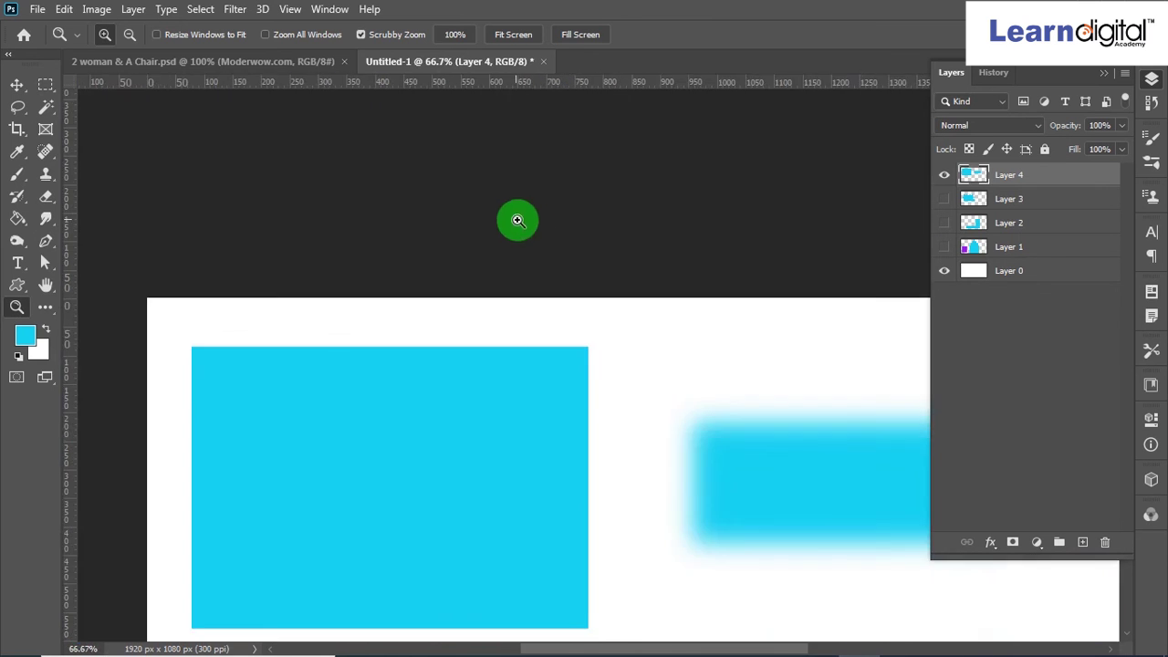
left_click_drag(630, 326, 418, 191)
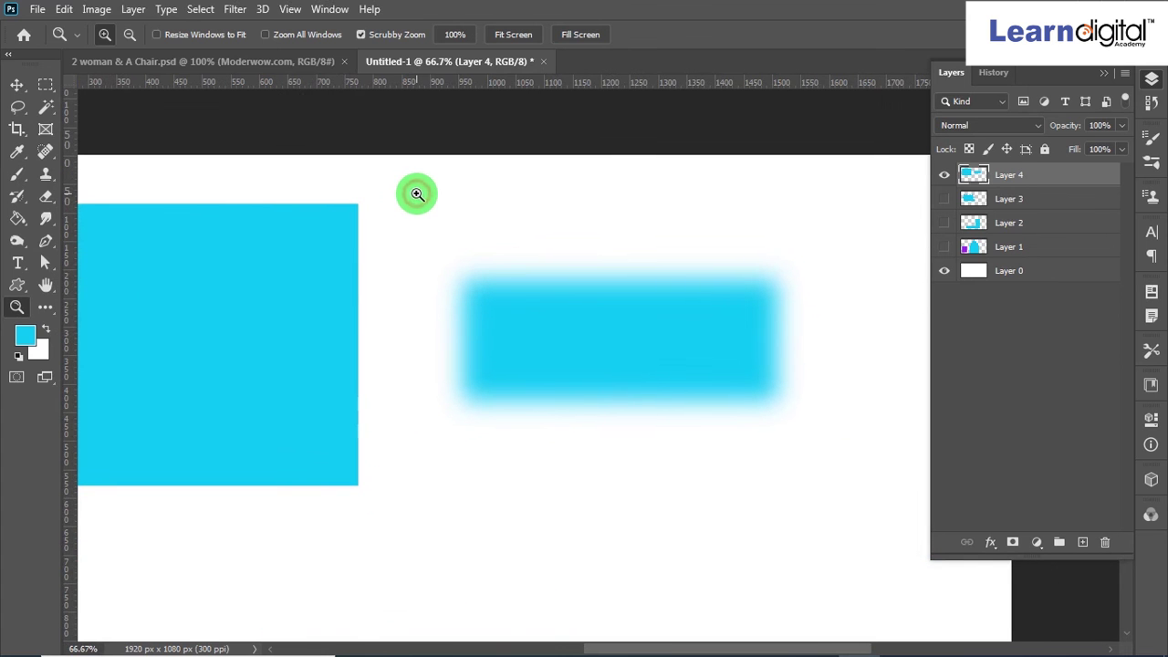
Set the Rectangular Marquee's feather to 0 px and keep its style at Normal
left_click_drag(48, 91, 95, 87)
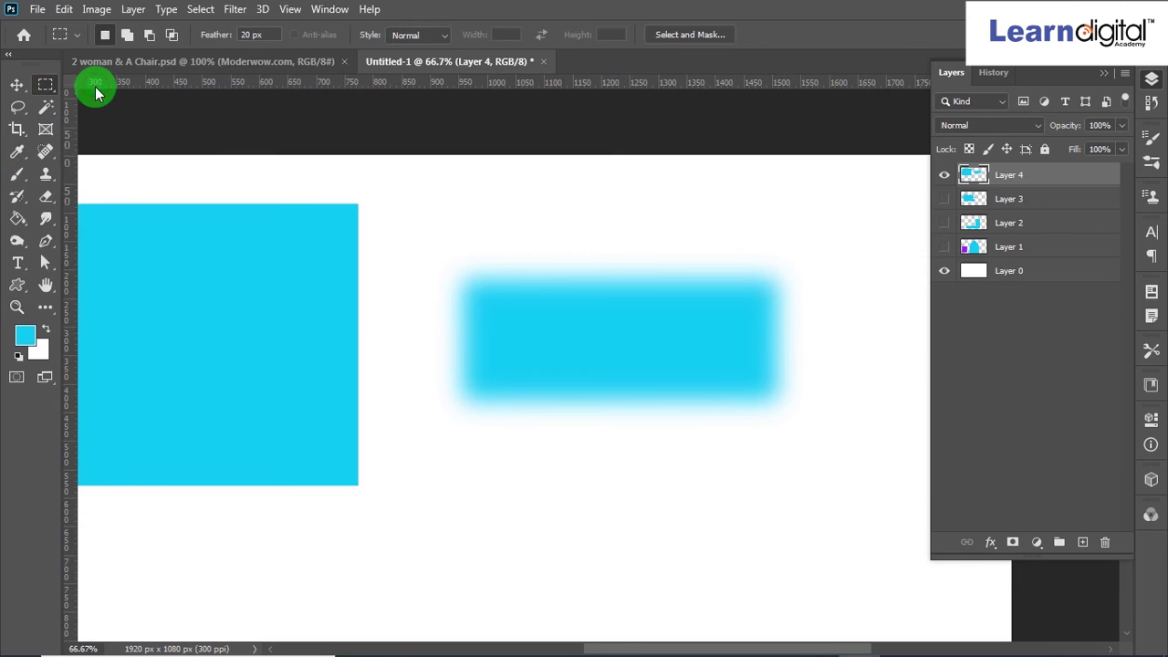
left_click_drag(262, 35, 167, 35)
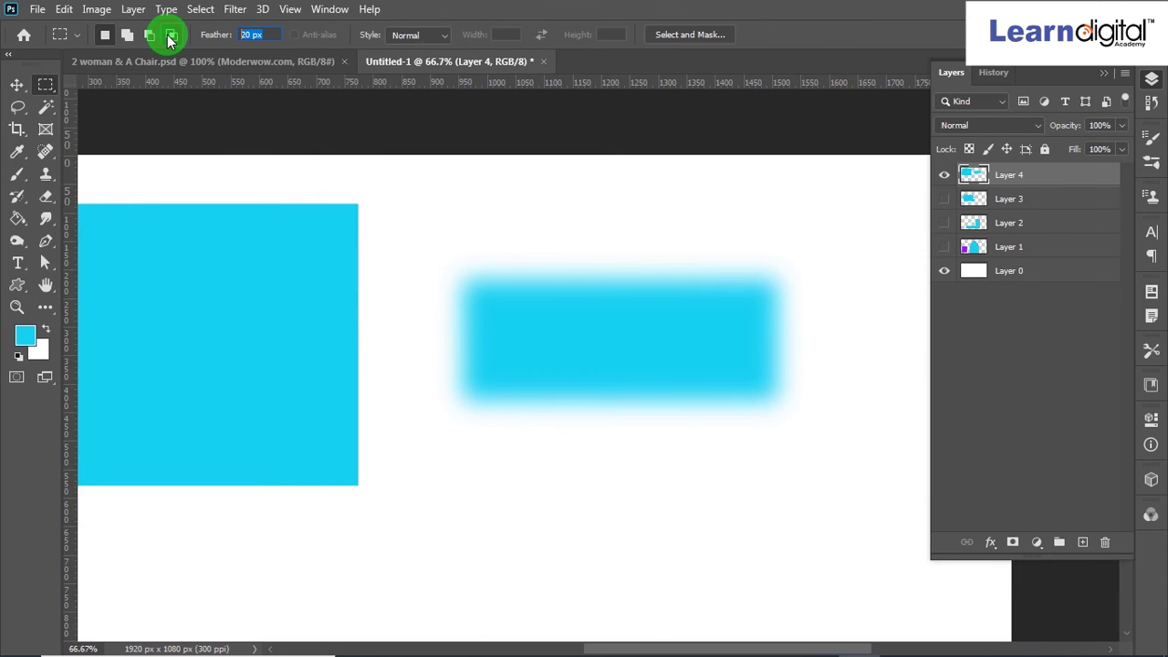
type("0")
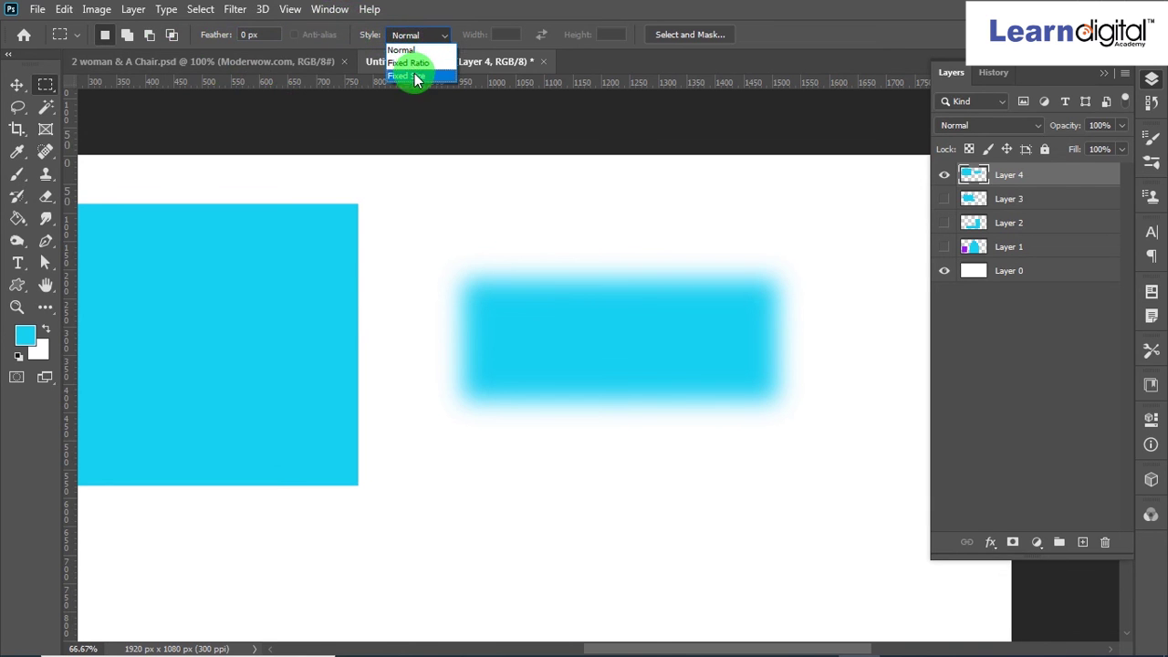
left_click(404, 53)
Hide Layer 4 and, on a new layer, draw a tall, narrow rectangular selection about 140 by 830 px near the canvas's left side
key("ctrl+minus")
key("ctrl+minus")
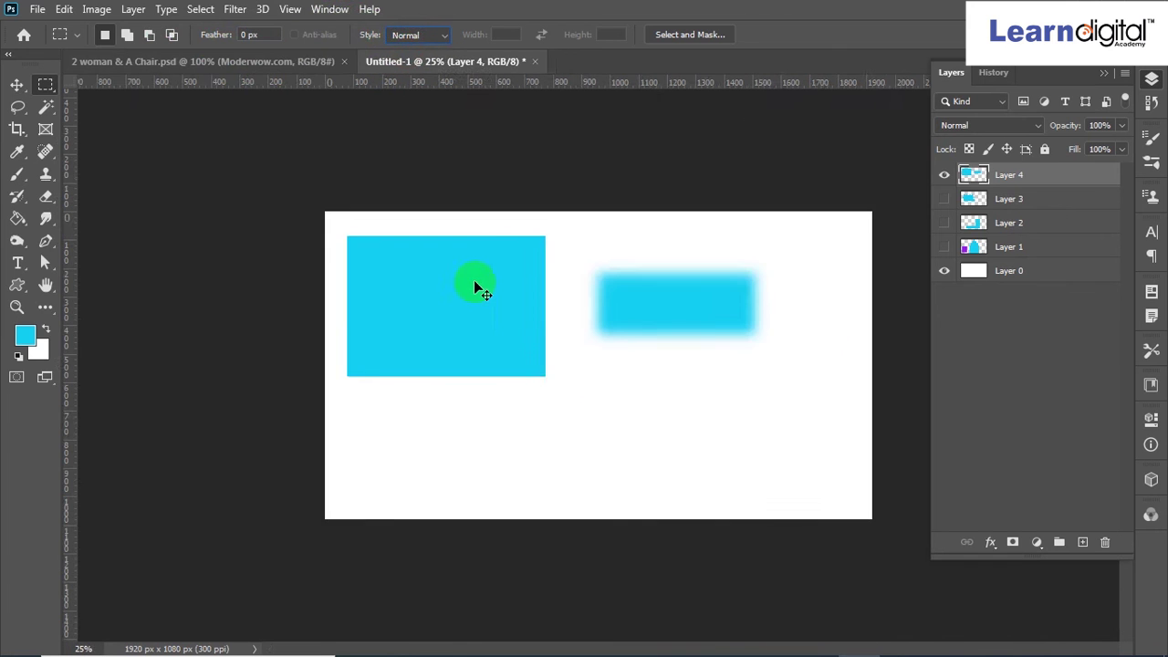
key("ctrl+minus")
left_click(944, 175)
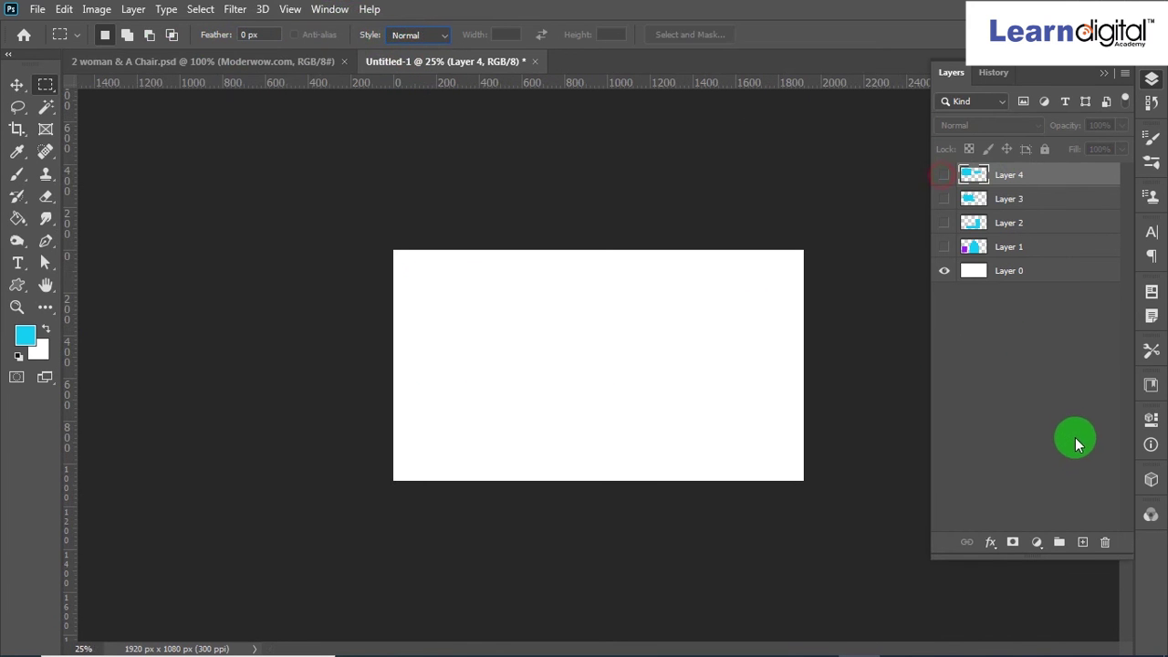
left_click(1082, 543)
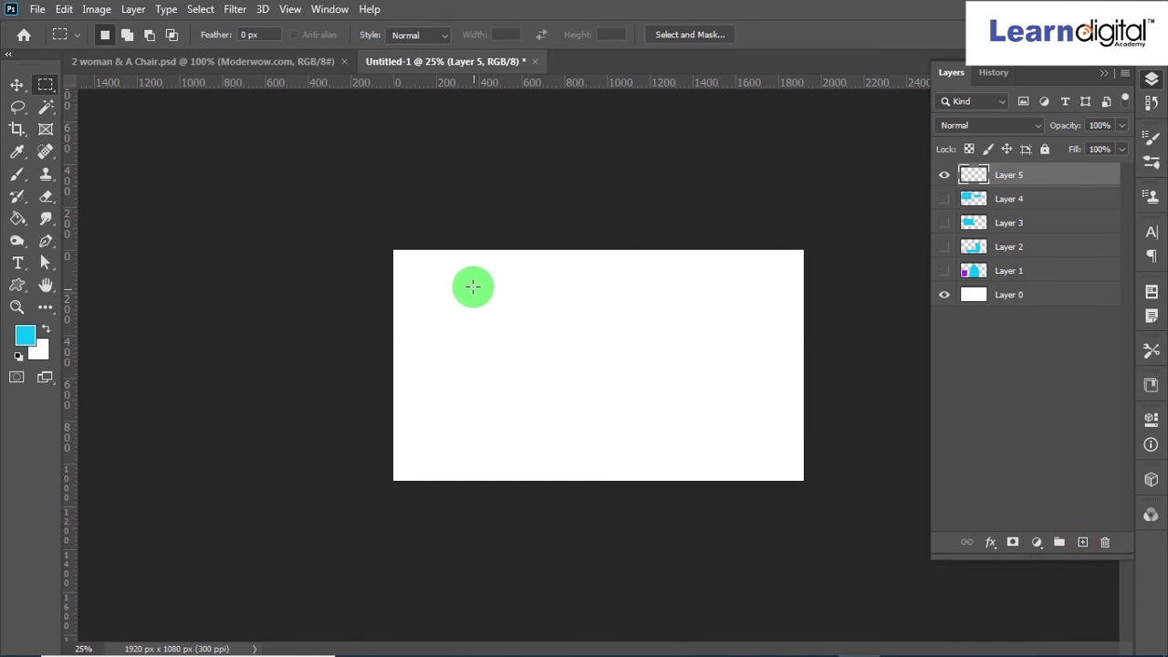
left_click_drag(468, 277, 498, 454)
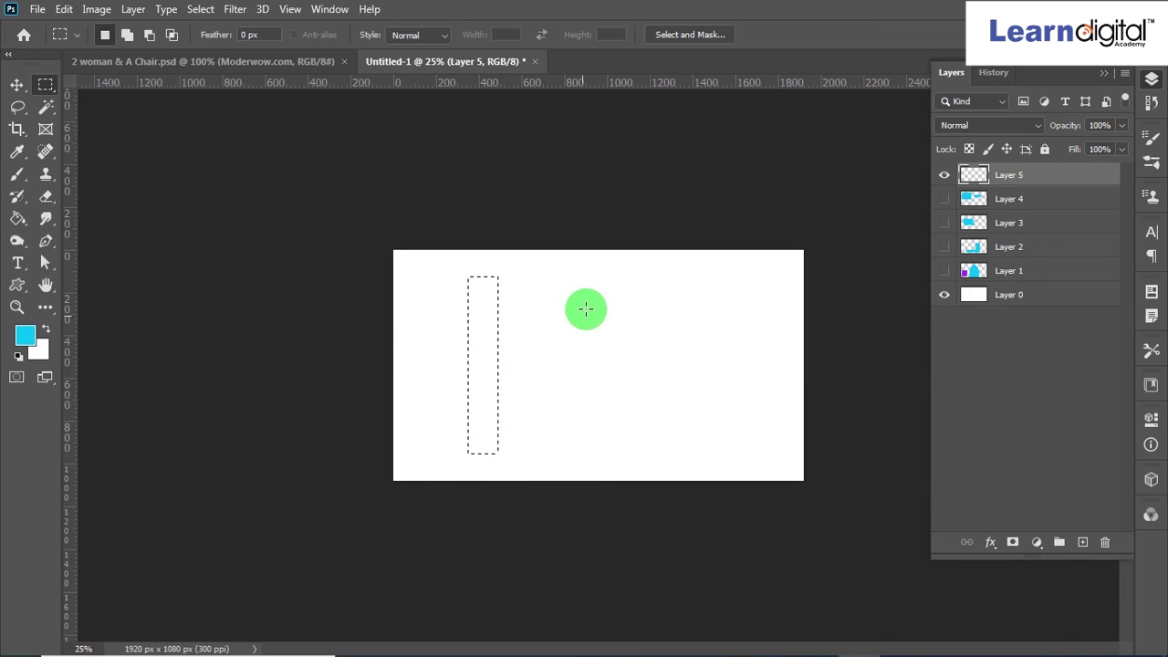
Add a horizontal selection beside the tall one in Add to selection mode, using the Fixed Ratio style with width 80 and height 10
left_click(425, 34)
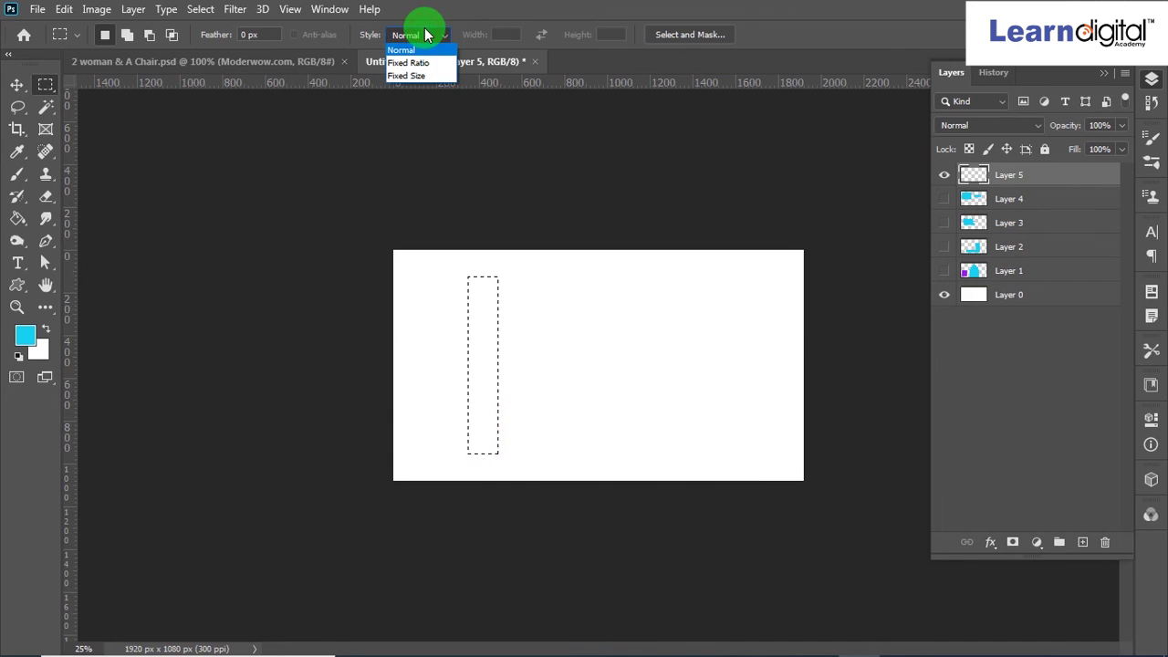
left_click(408, 63)
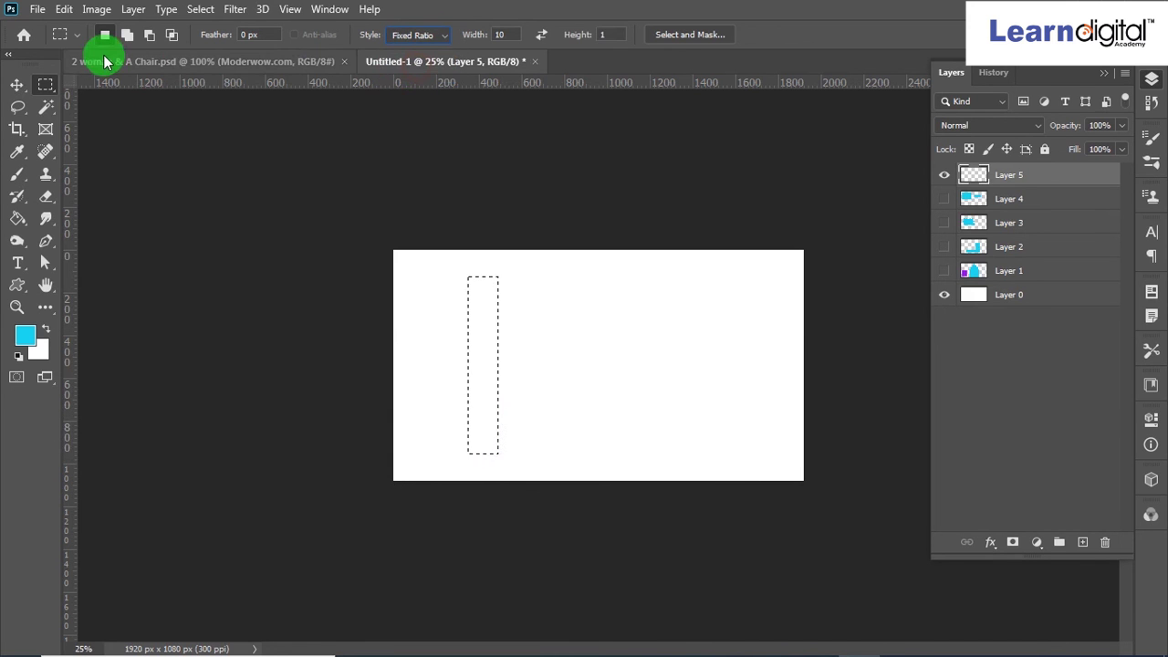
left_click(128, 37)
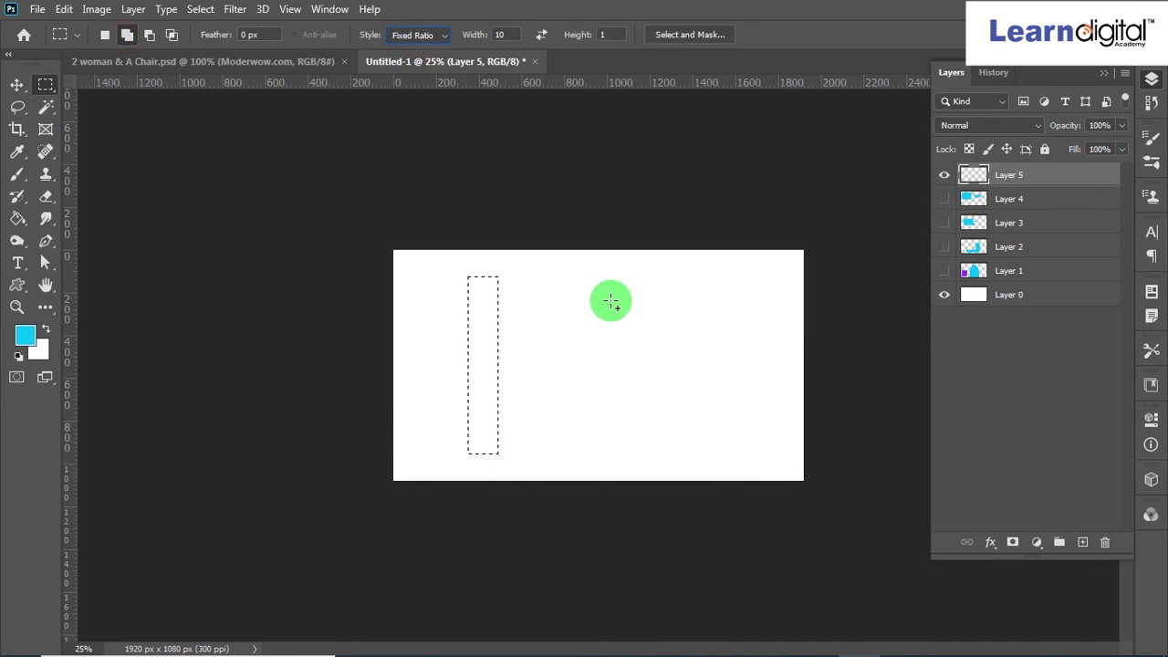
left_click(512, 34)
left_click_drag(522, 34, 416, 41)
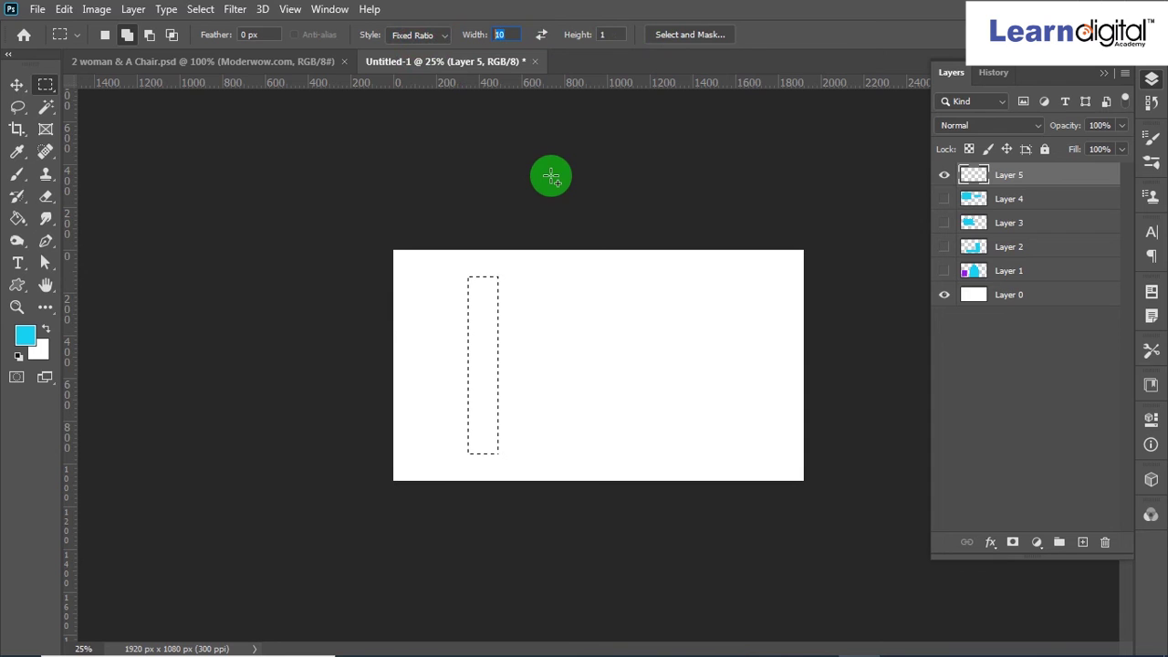
left_click(586, 34)
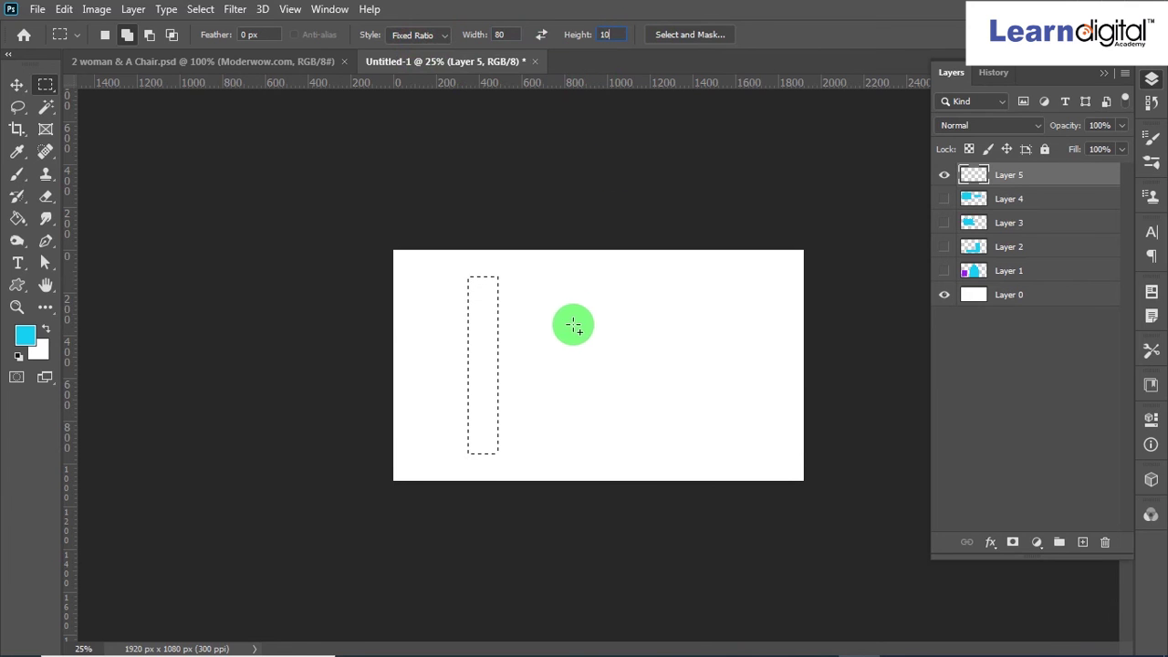
left_click_drag(573, 332, 598, 310)
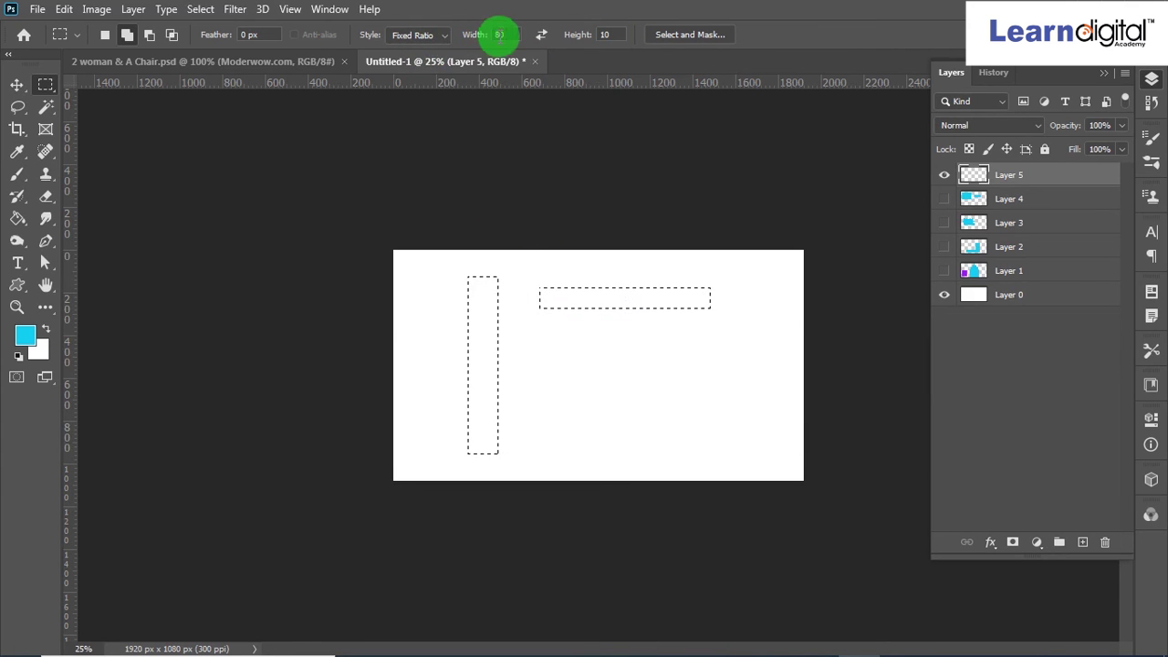
Switch the marquee style to Fixed Size and add a 64 by 64 px selection below the horizontal one
mouse_move(495, 37)
left_mouse_down()
mouse_move(471, 40)
mouse_move(513, 33)
mouse_move(489, 35)
left_mouse_up()
left_click_drag(606, 32, 603, 60)
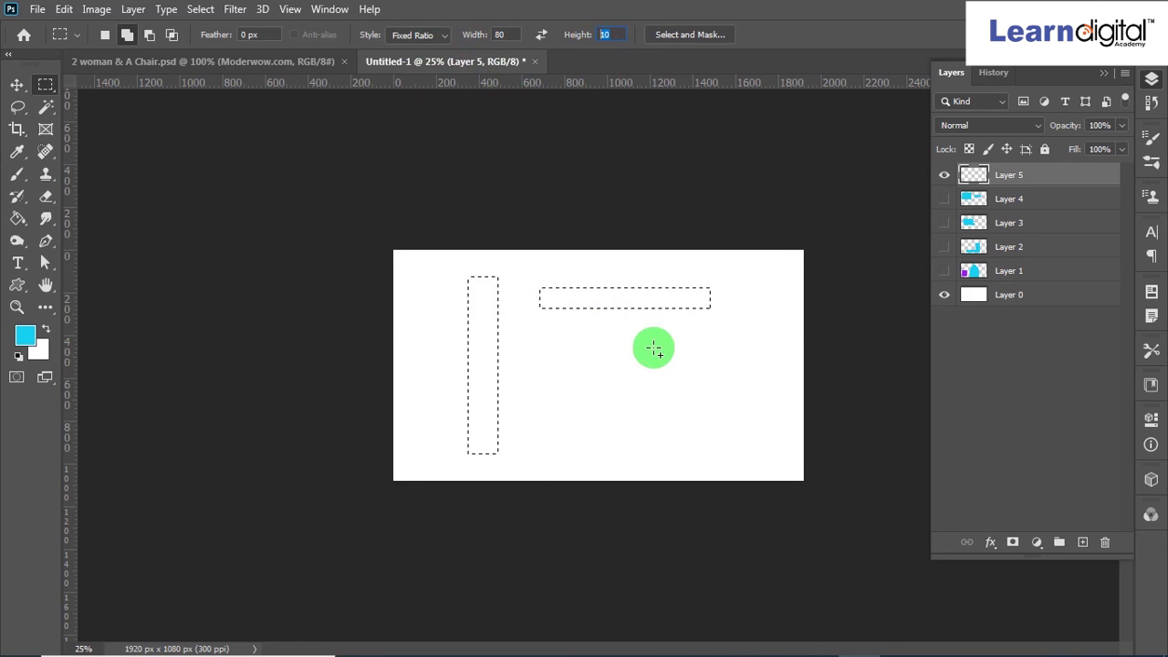
left_click(421, 34)
left_click(408, 77)
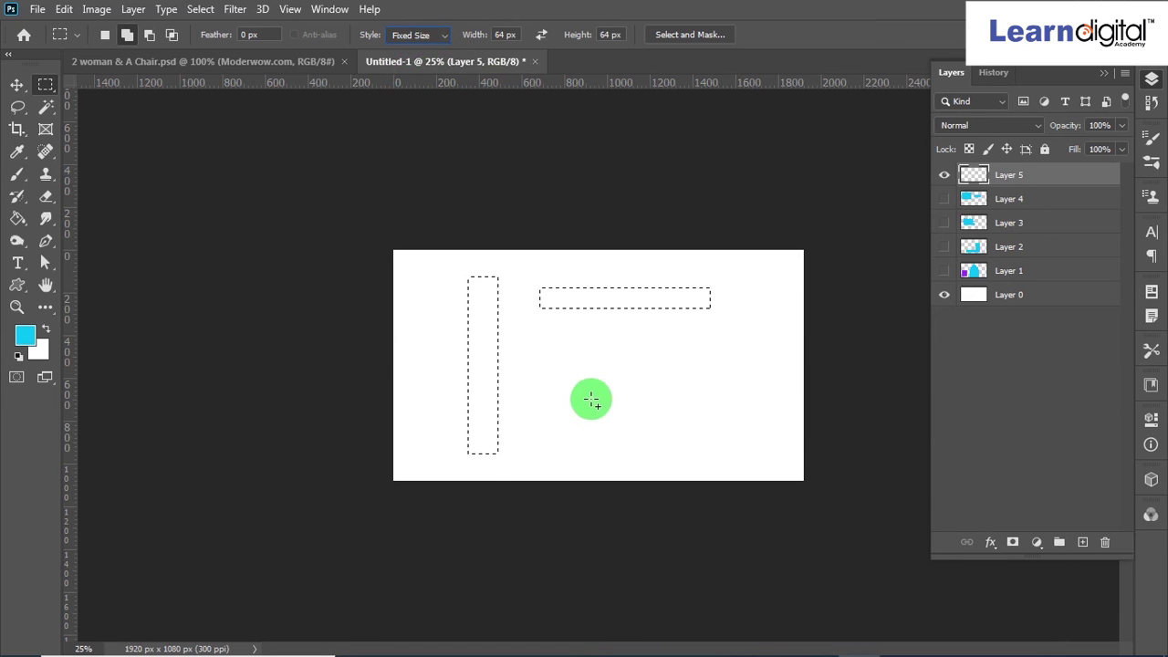
left_click(549, 354)
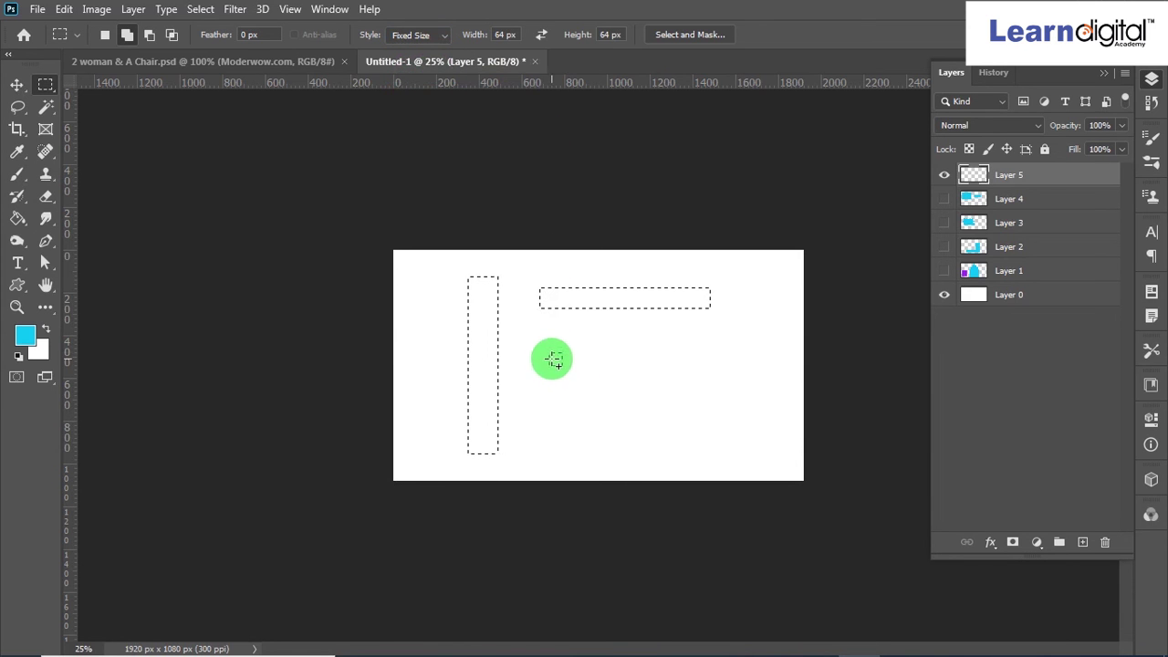
Set the fixed width and height to 280 px and add a square selection in the canvas's lower middle
left_click(518, 33)
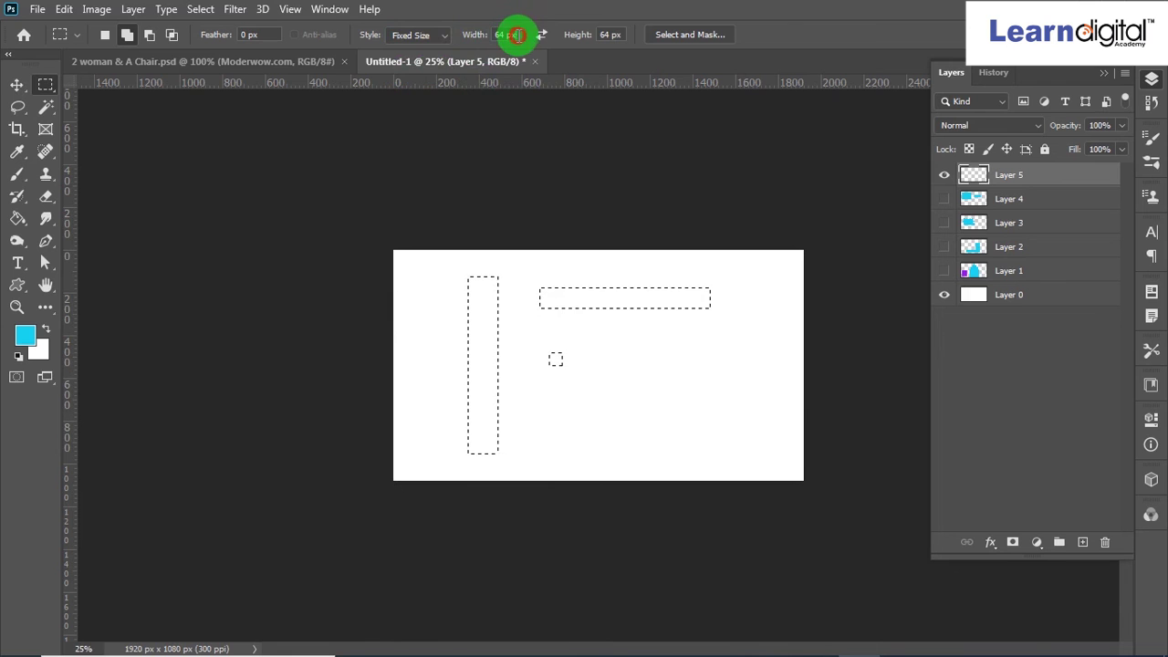
left_click_drag(518, 34, 459, 43)
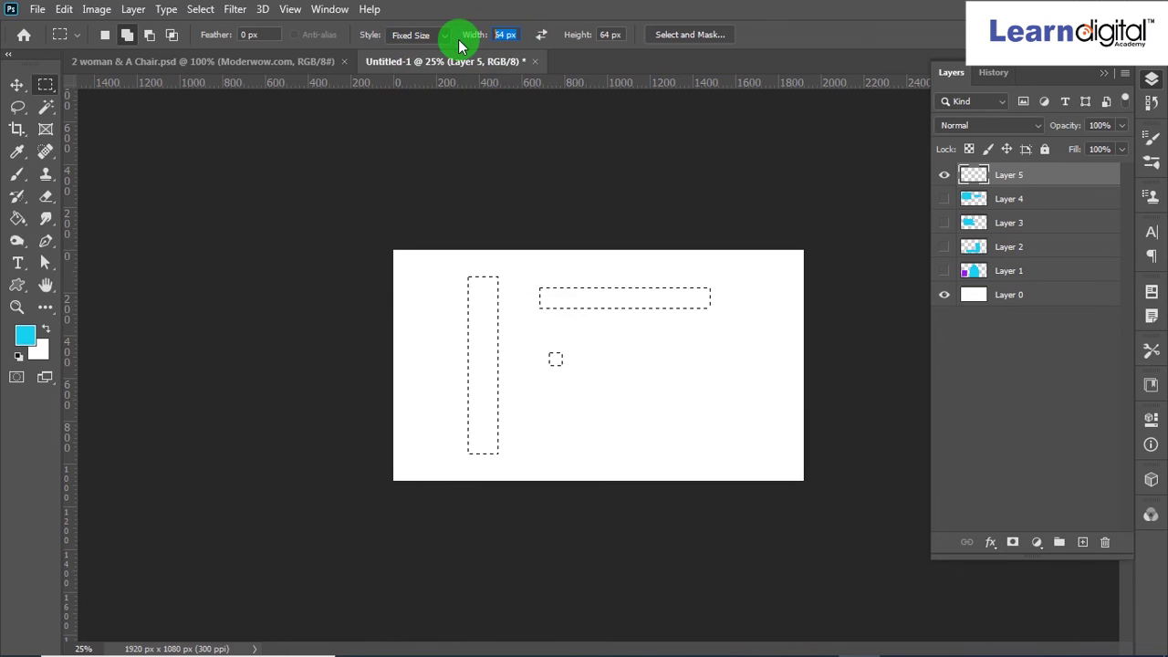
left_click_drag(617, 37, 548, 41)
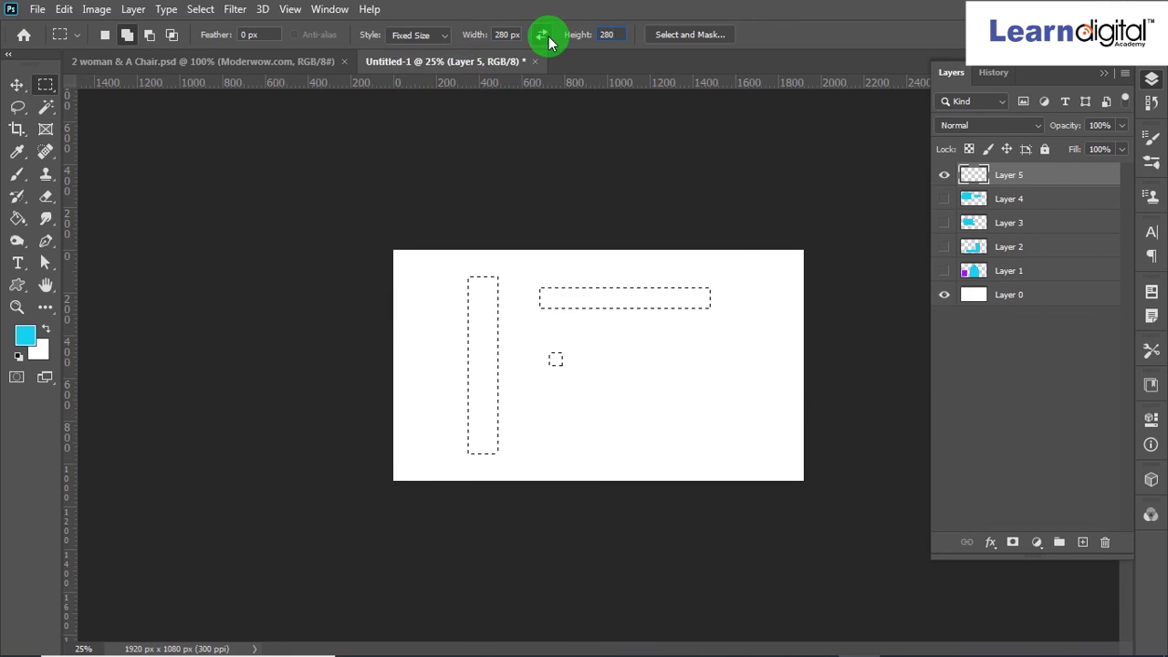
left_click(614, 360)
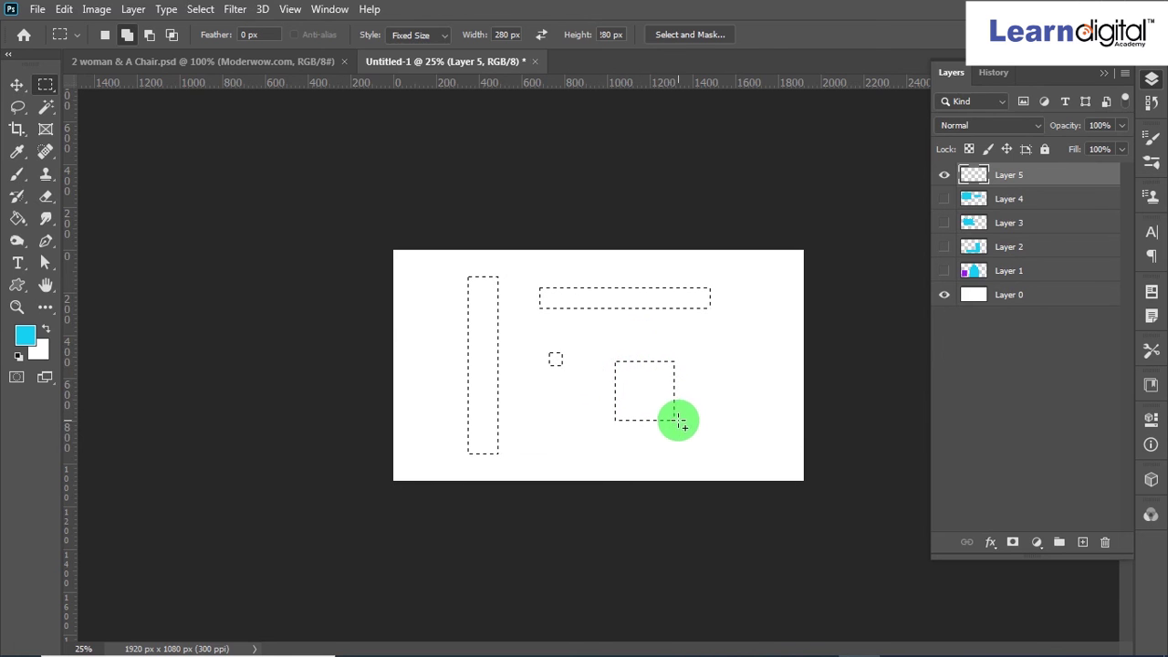
Set the fixed width to 50 px, add a 50 by 280 px selection at the square's lower-left corner, and return the style to Normal
left_click(507, 35)
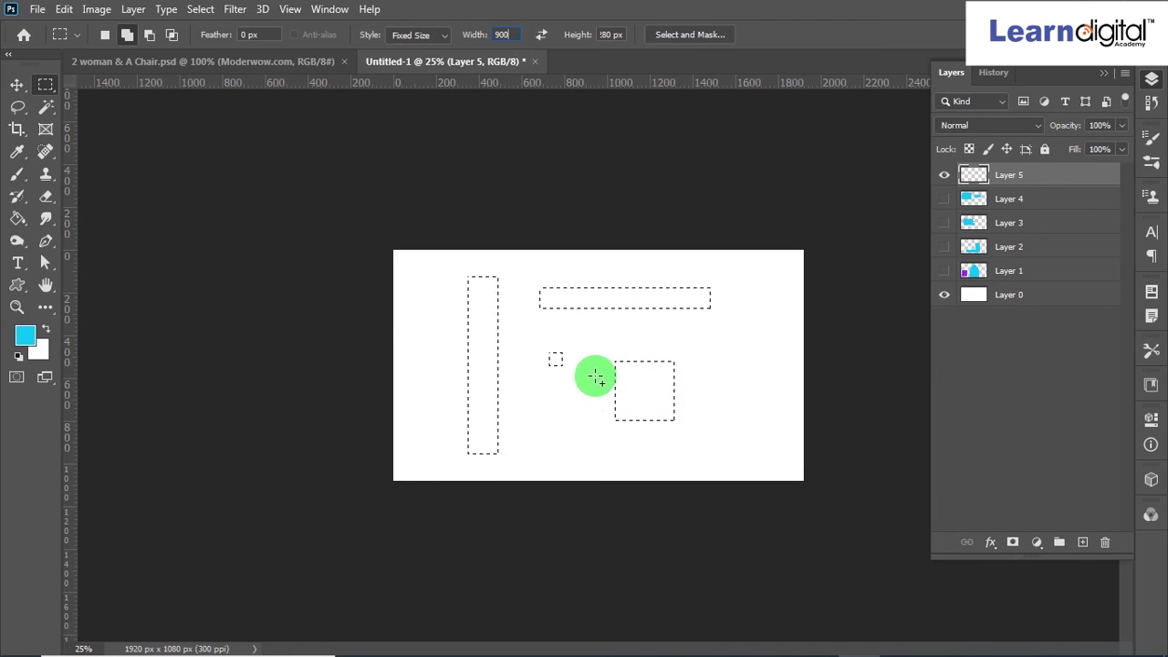
left_click(560, 435)
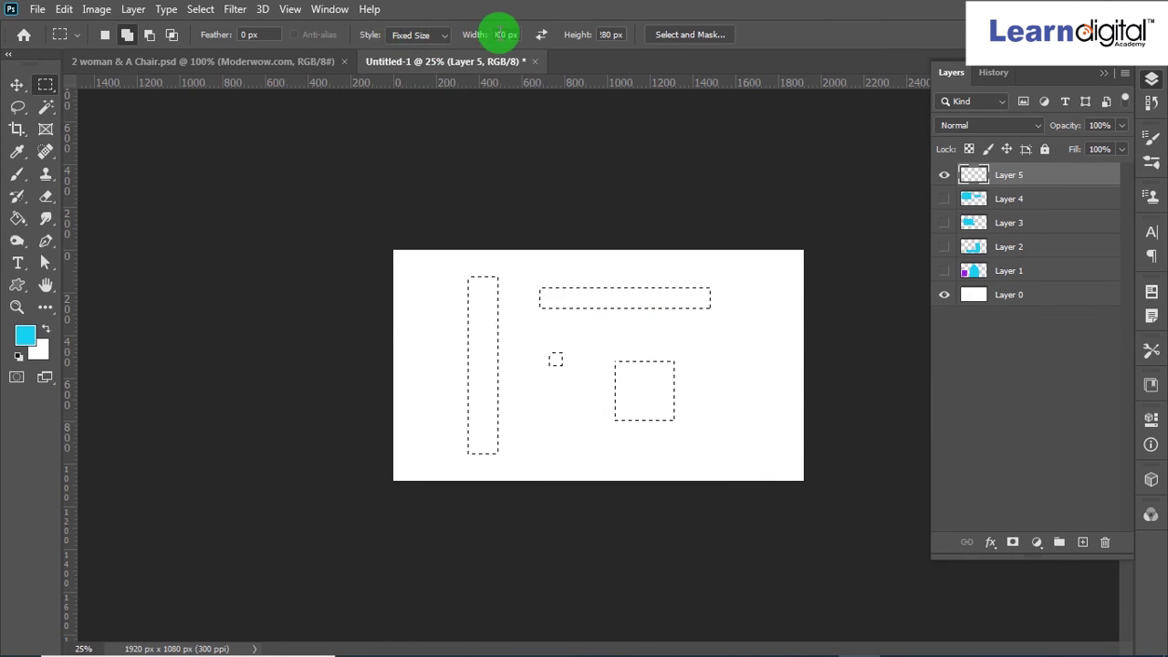
left_click_drag(513, 34, 463, 37)
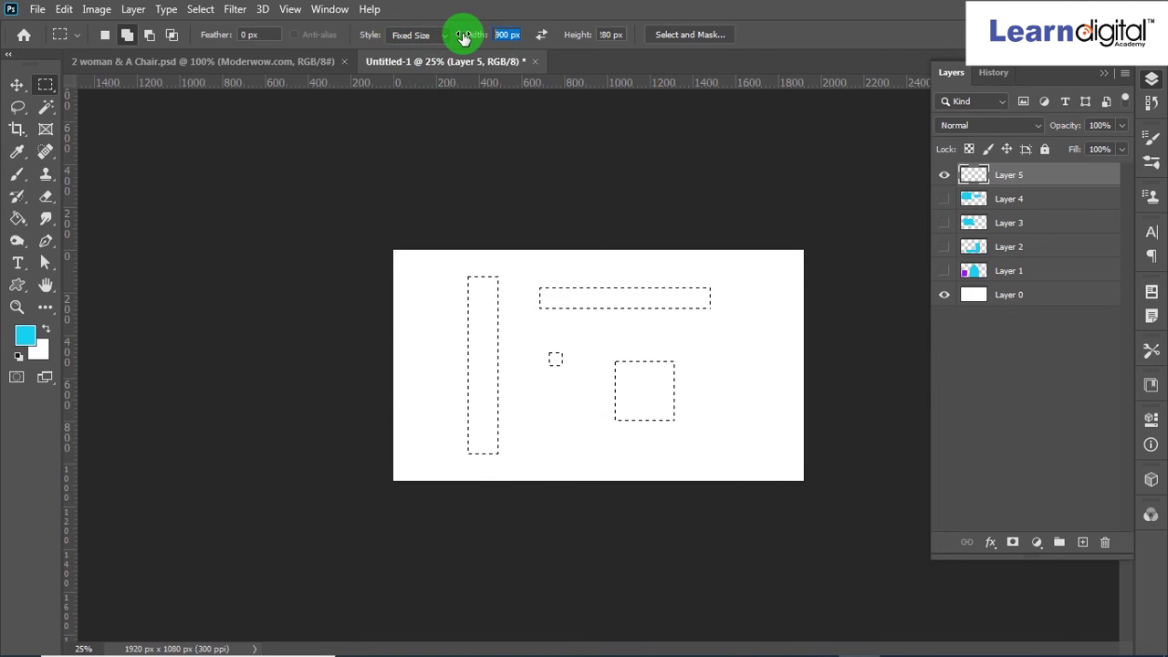
type("50")
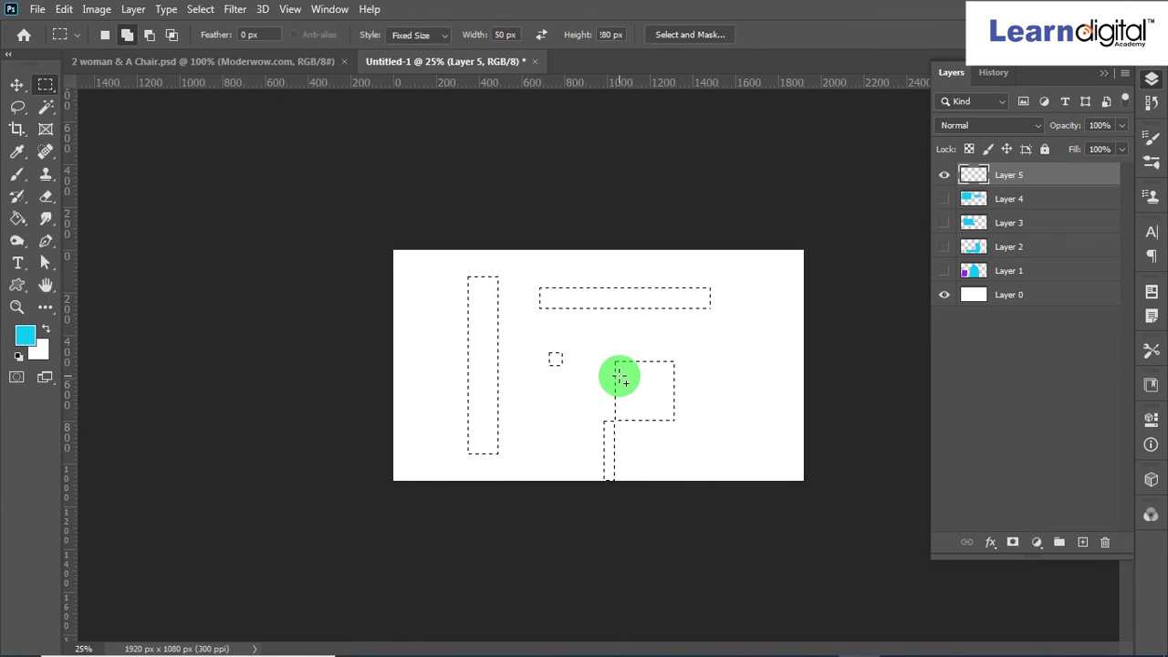
left_click(397, 37)
left_click(411, 45)
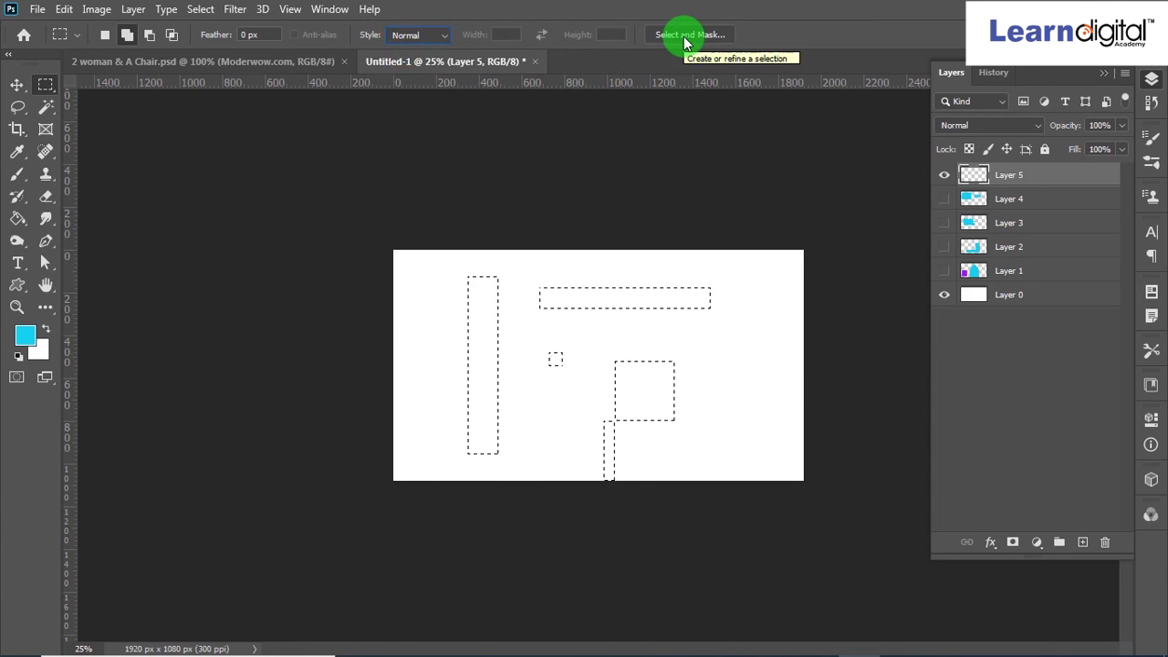
In 2 woman & A Chair.psd, select the chair's layer and draw a rectangular selection of about 150 by 160 px around the chair's panel
left_click(217, 62)
left_click(312, 210)
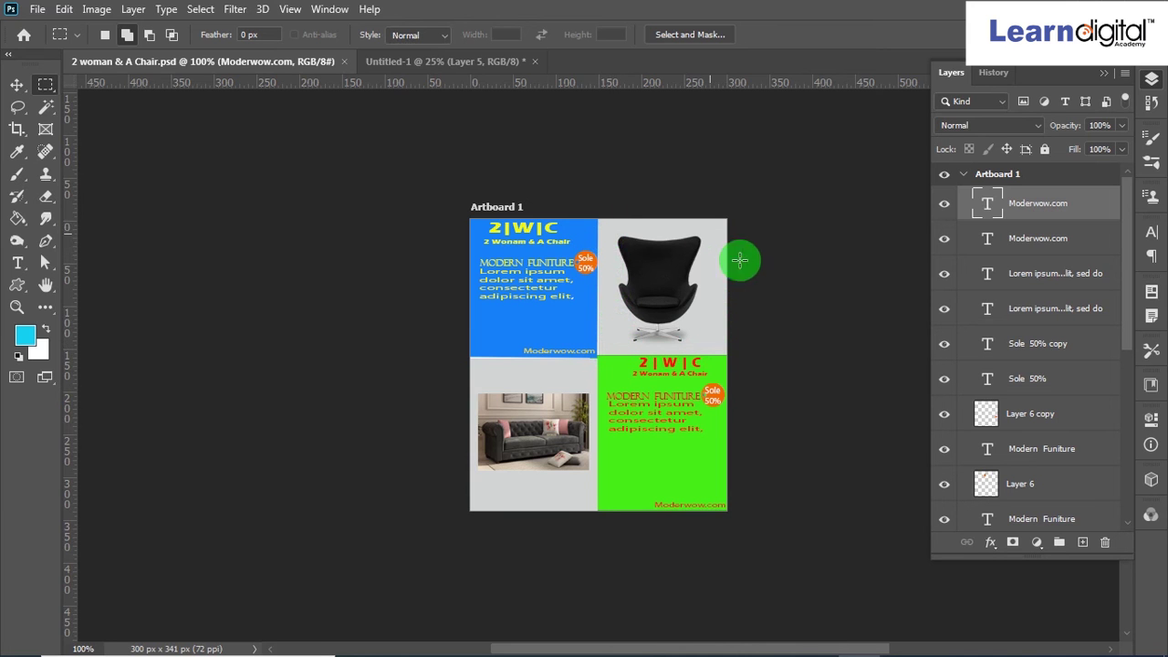
left_click(13, 85)
left_click(642, 280)
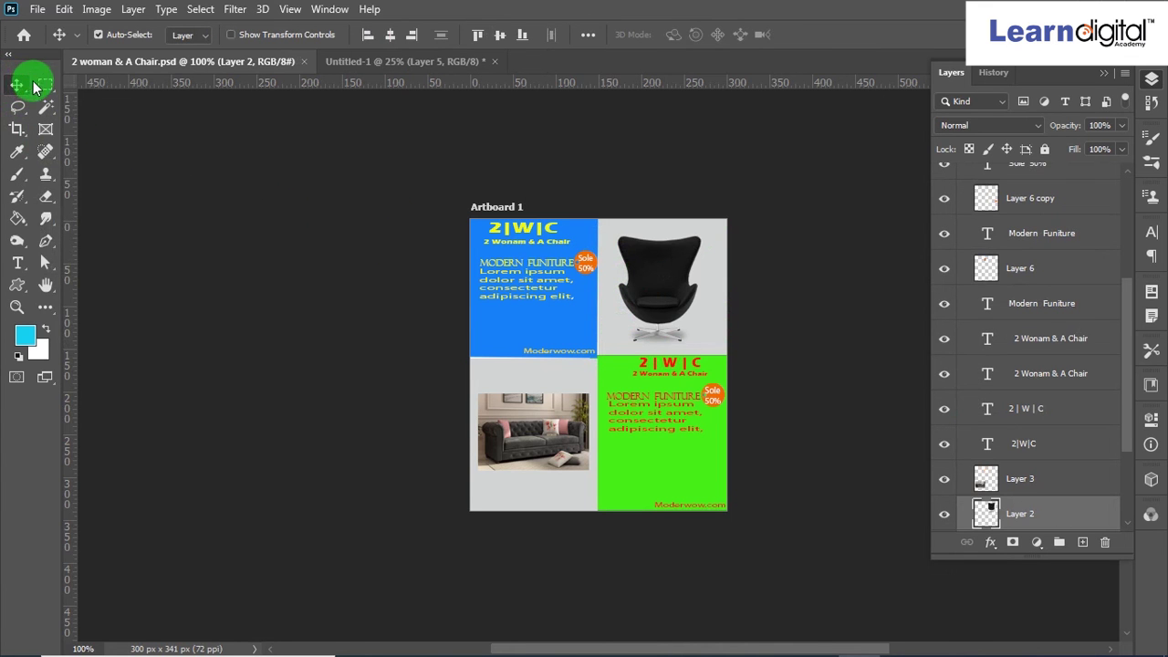
left_click_drag(46, 84, 55, 84)
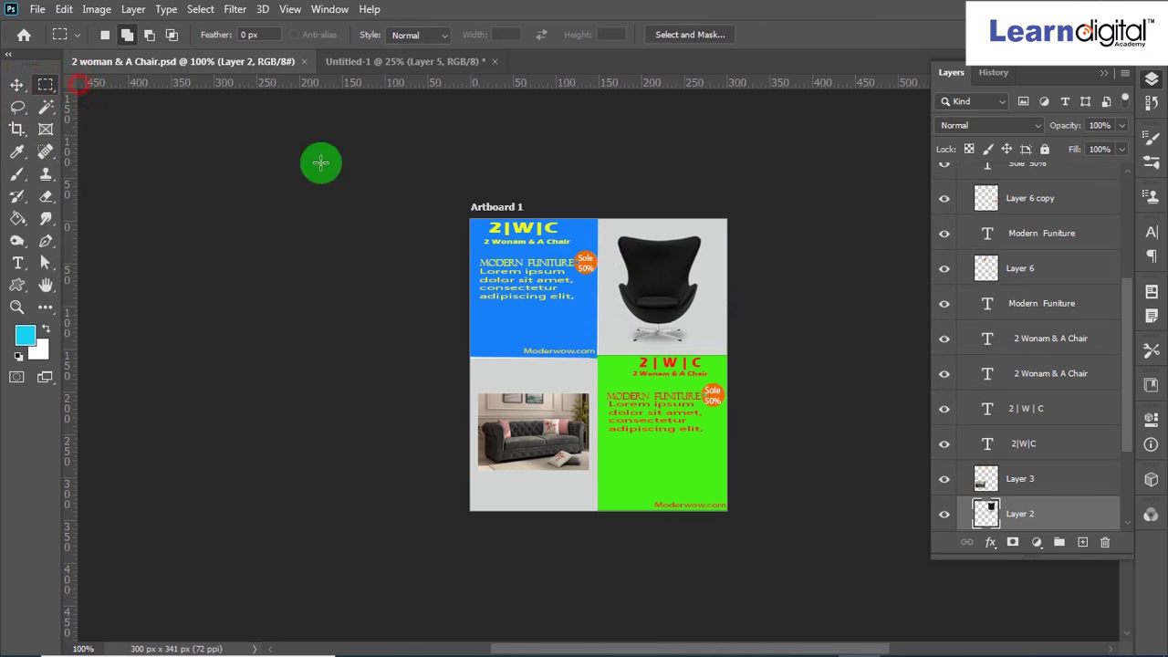
left_click_drag(598, 219, 734, 362)
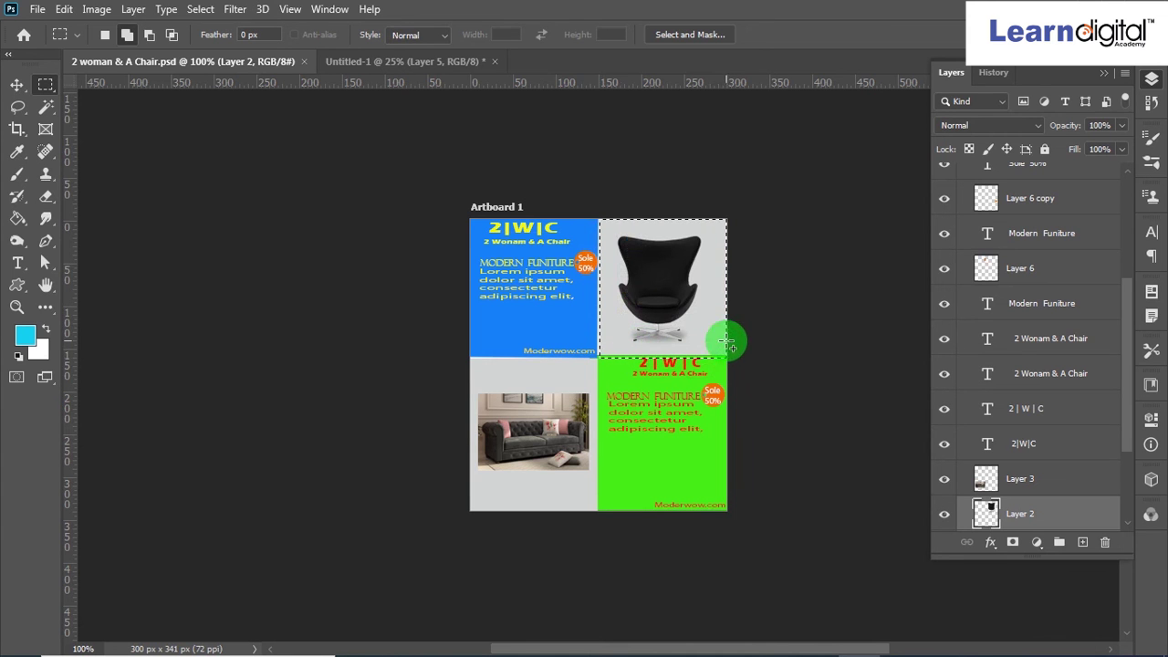
Open the selection in Select and Mask and preview it in the Overlay and On White view modes
left_click(661, 38)
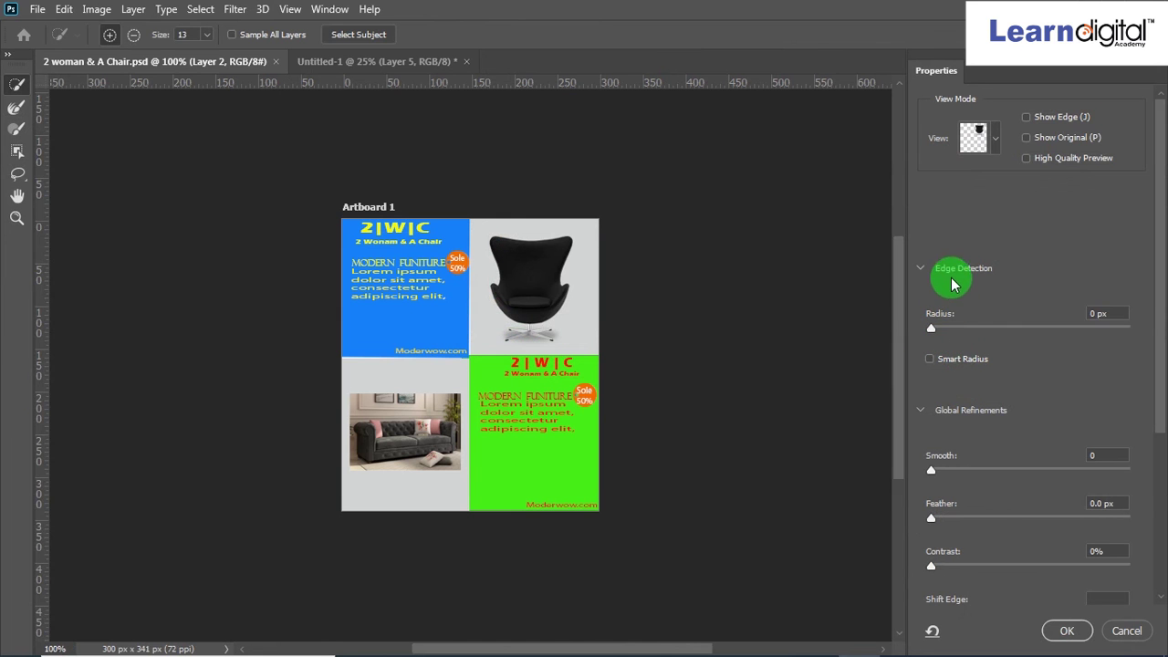
left_click(992, 135)
left_click(945, 253)
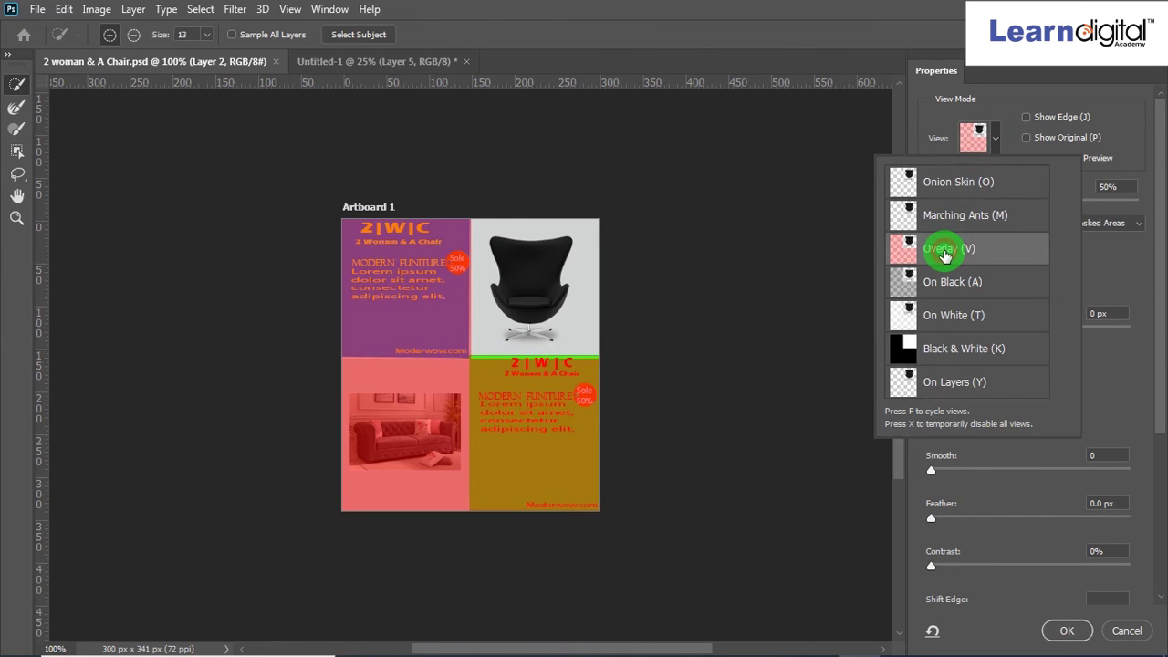
left_click(947, 316)
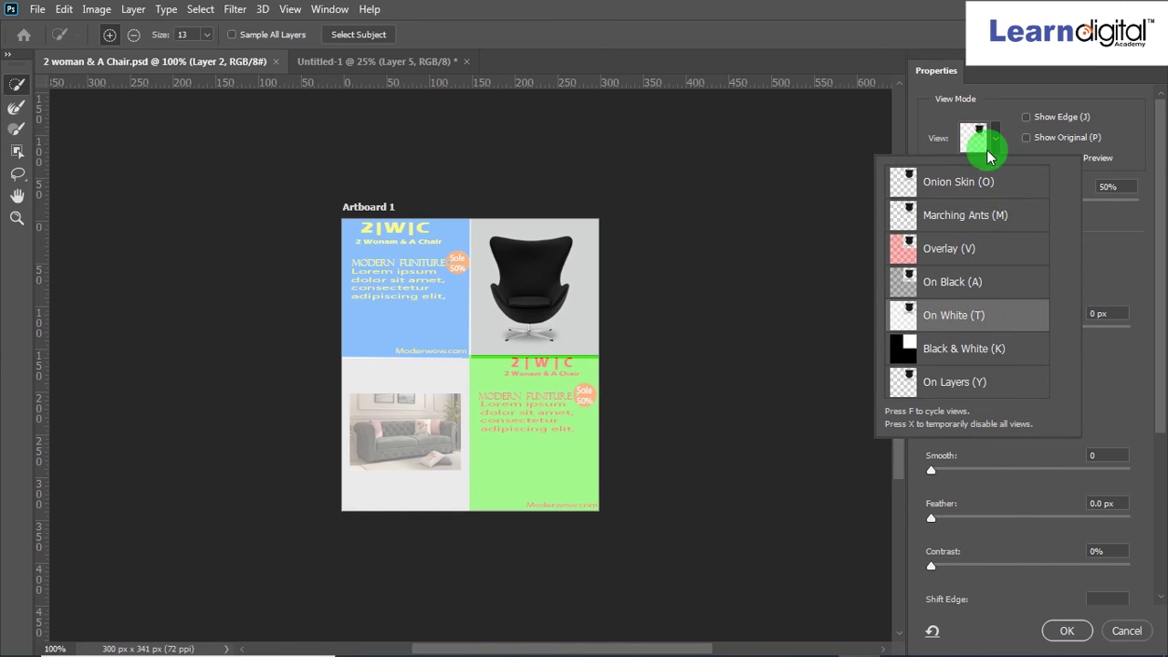
left_click(1011, 137)
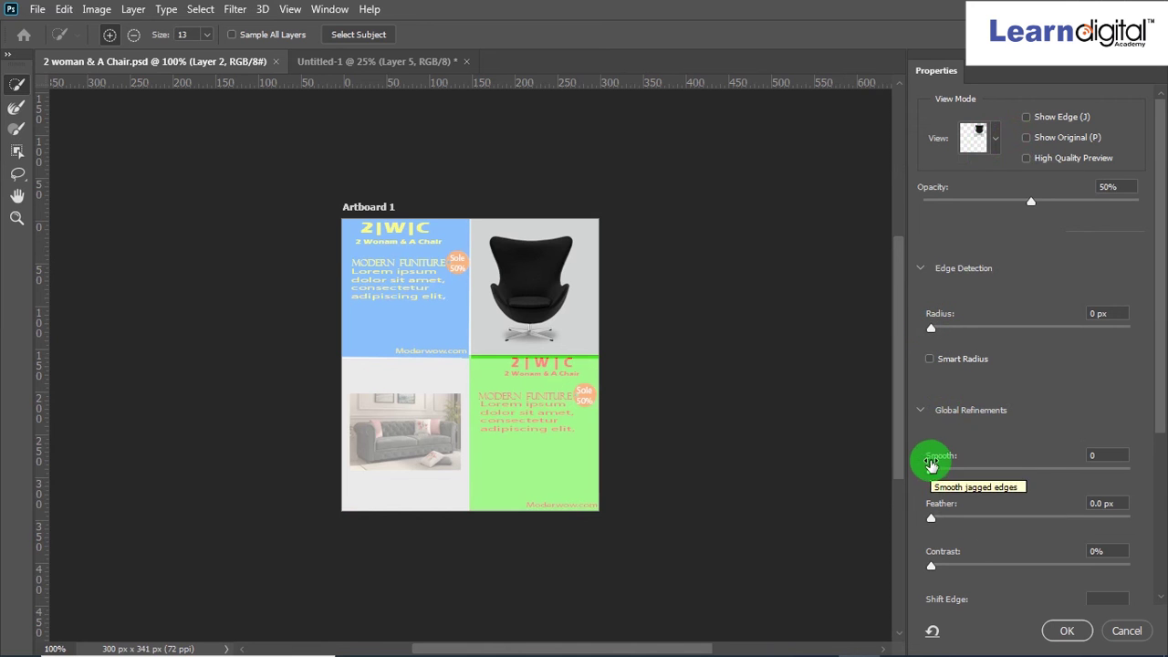
Output the Select and Mask result to New Layer with Layer Mask
left_click_drag(1161, 345, 1163, 529)
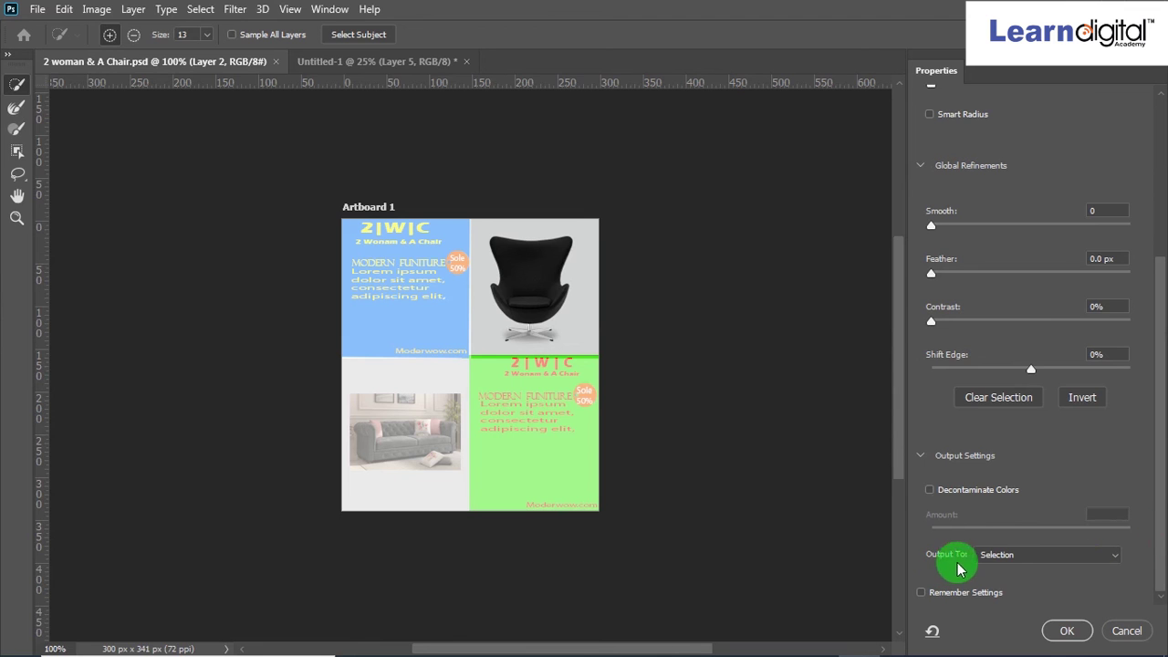
left_click(1096, 559)
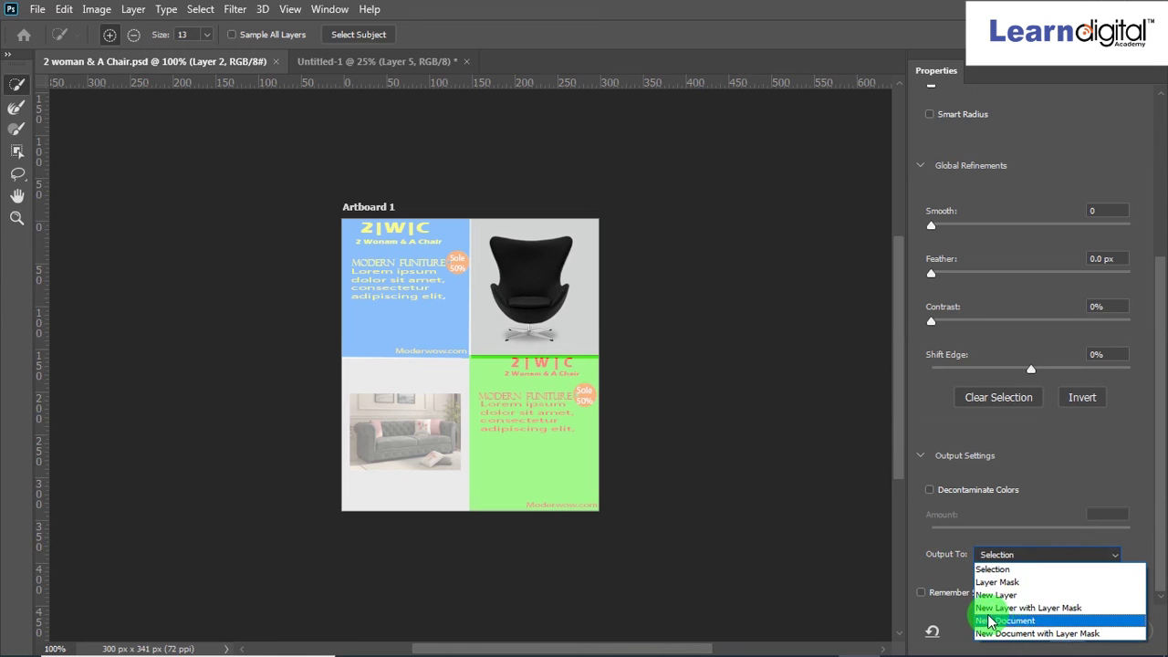
left_click(1022, 608)
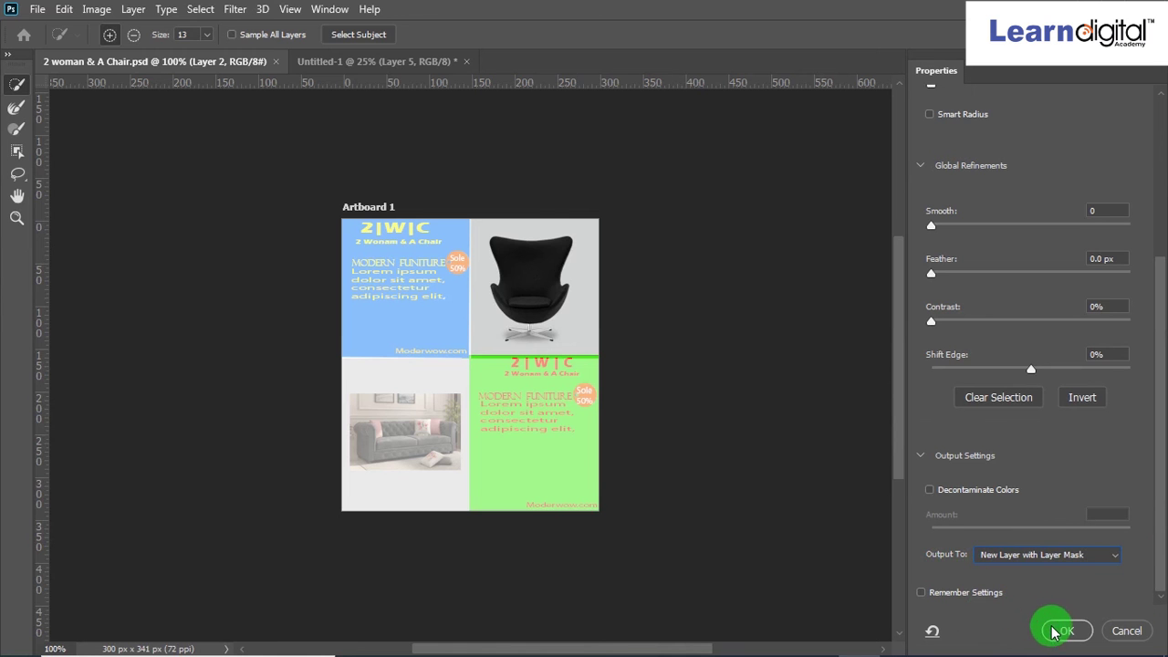
left_click(1057, 631)
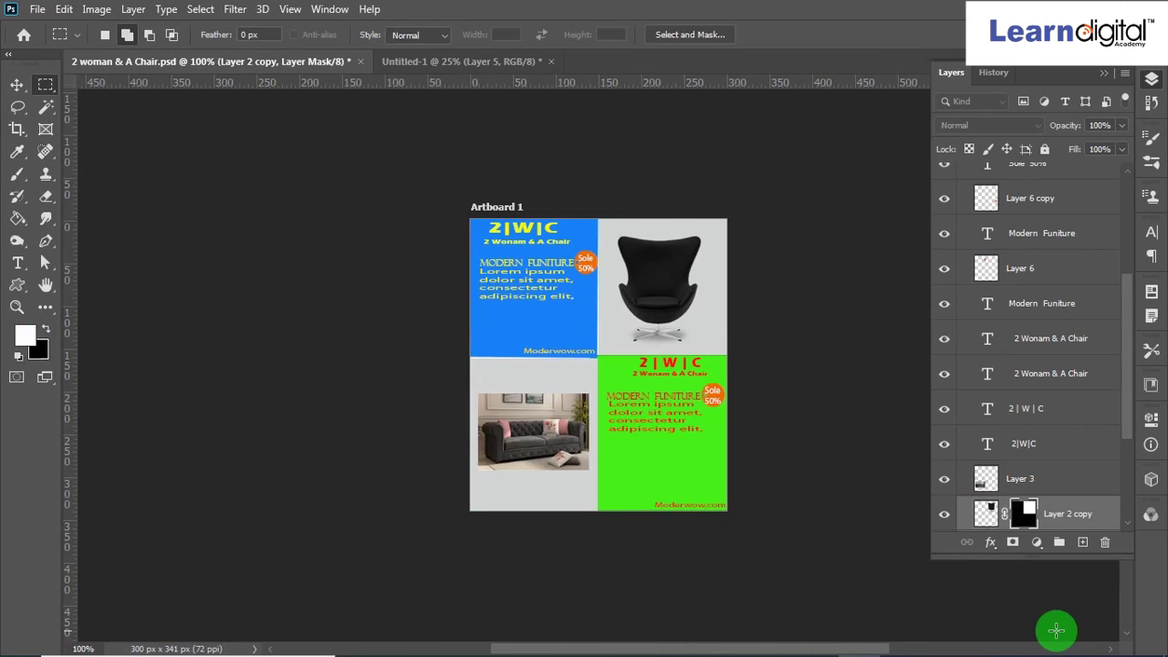
Hide every layer except the masked chair layer, Layer 2 copy, so the chair stands alone on the artboard
left_click(995, 512)
scroll(990, 500, "down", 2)
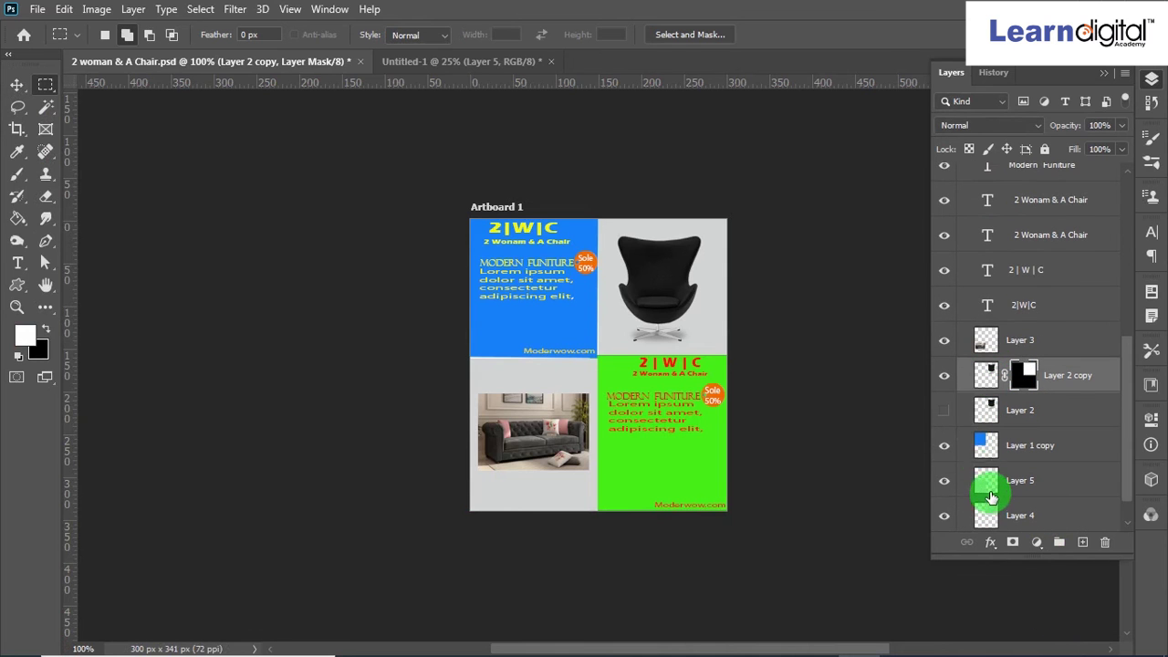
left_click(1030, 376)
left_click_drag(944, 340, 960, 217)
scroll(960, 217, "down", 4)
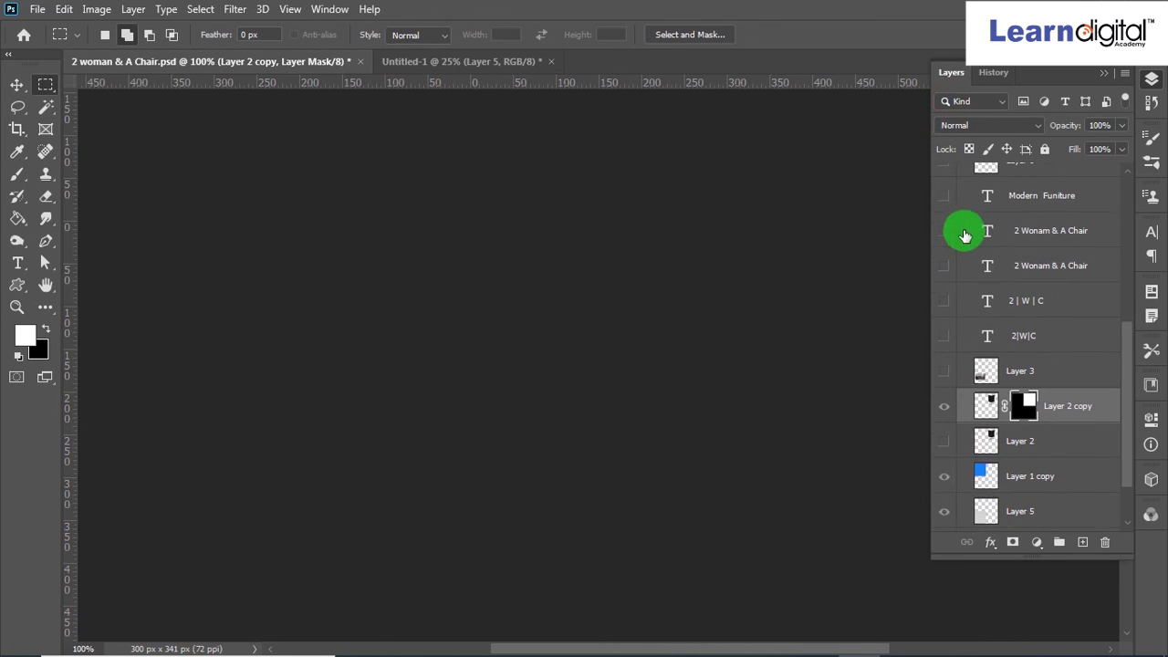
left_click_drag(941, 496, 950, 535)
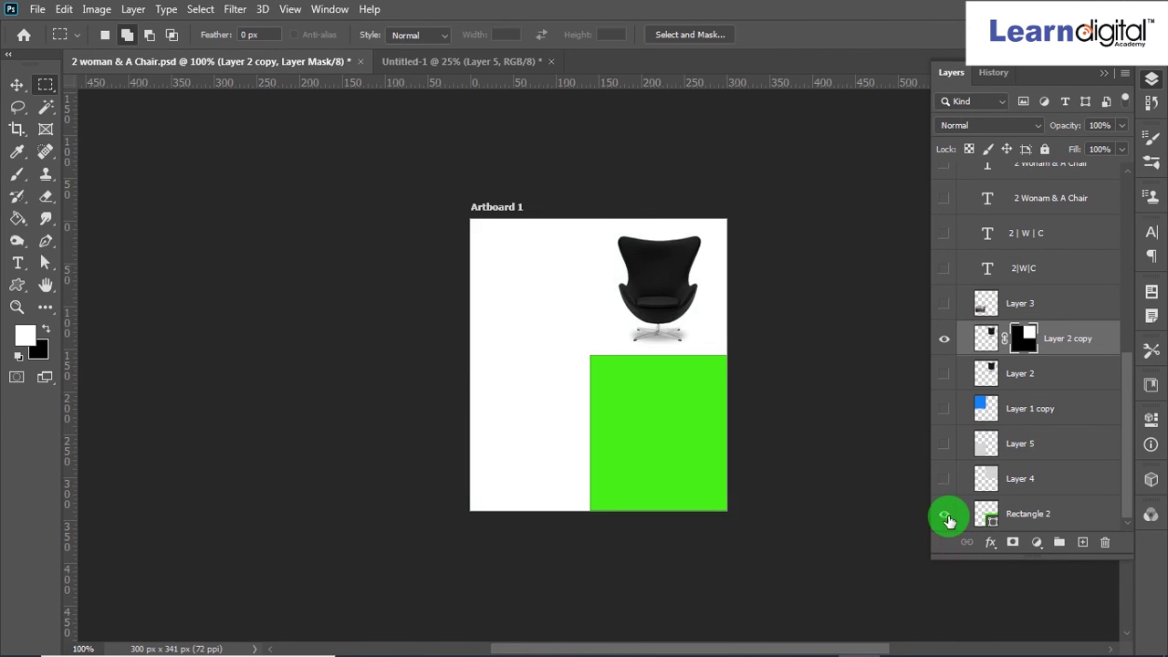
left_click(949, 519)
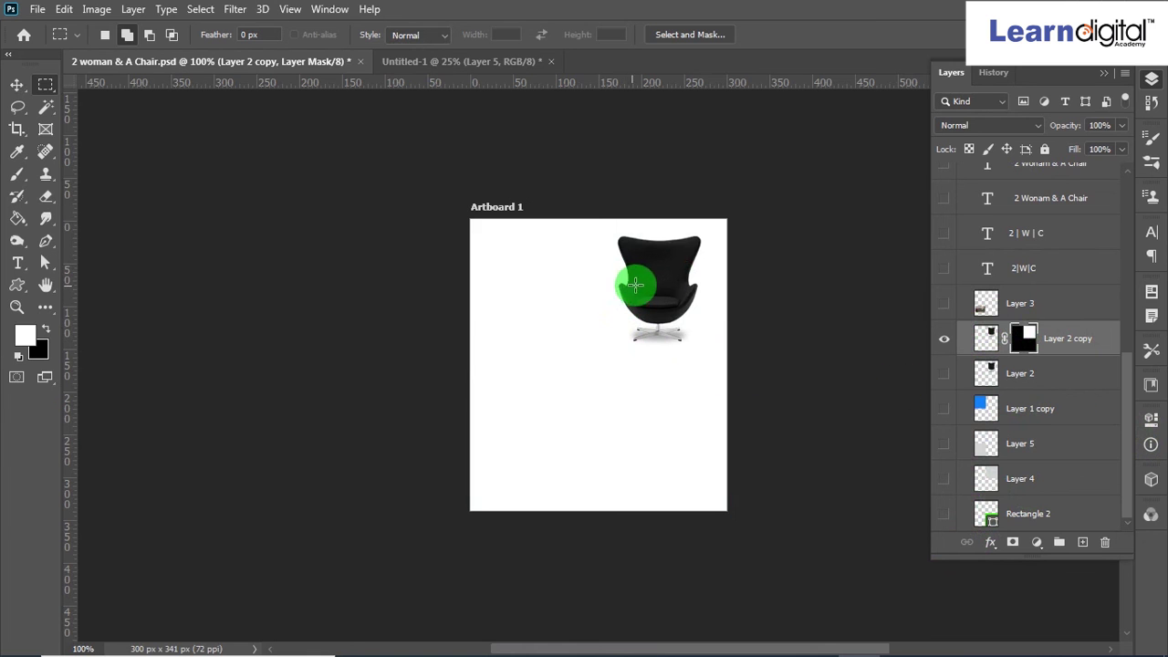
Try placing a copy of the masked chair in the Untitled-1 document with the Move tool, and undo it
left_click(16, 84)
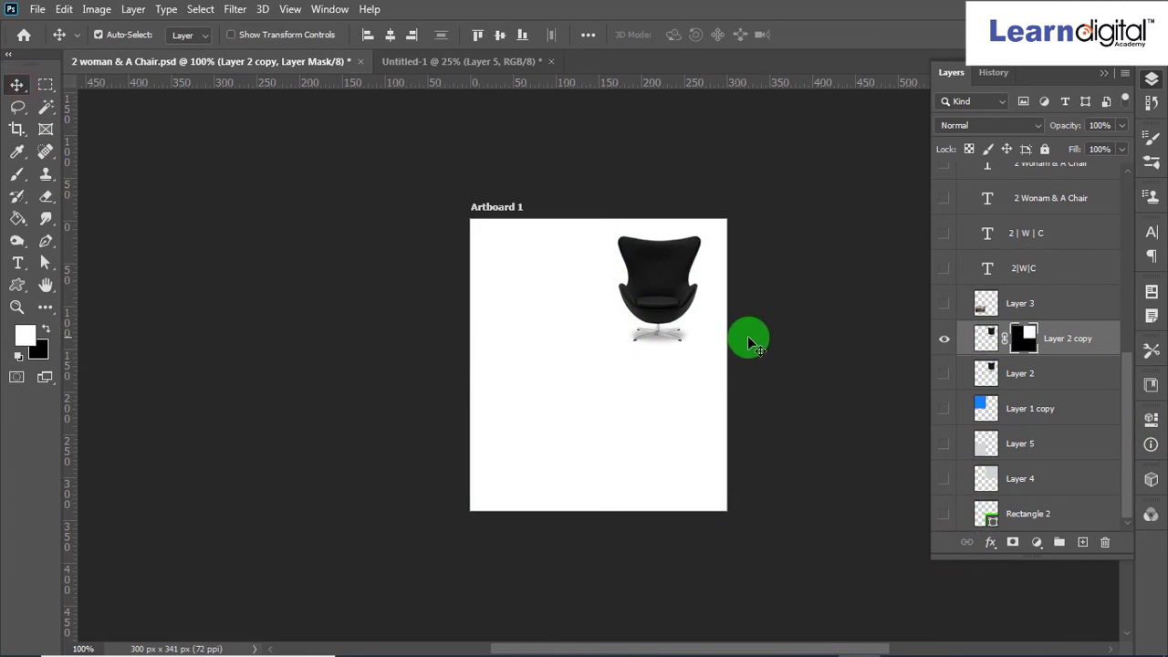
left_click_drag(661, 285, 498, 252)
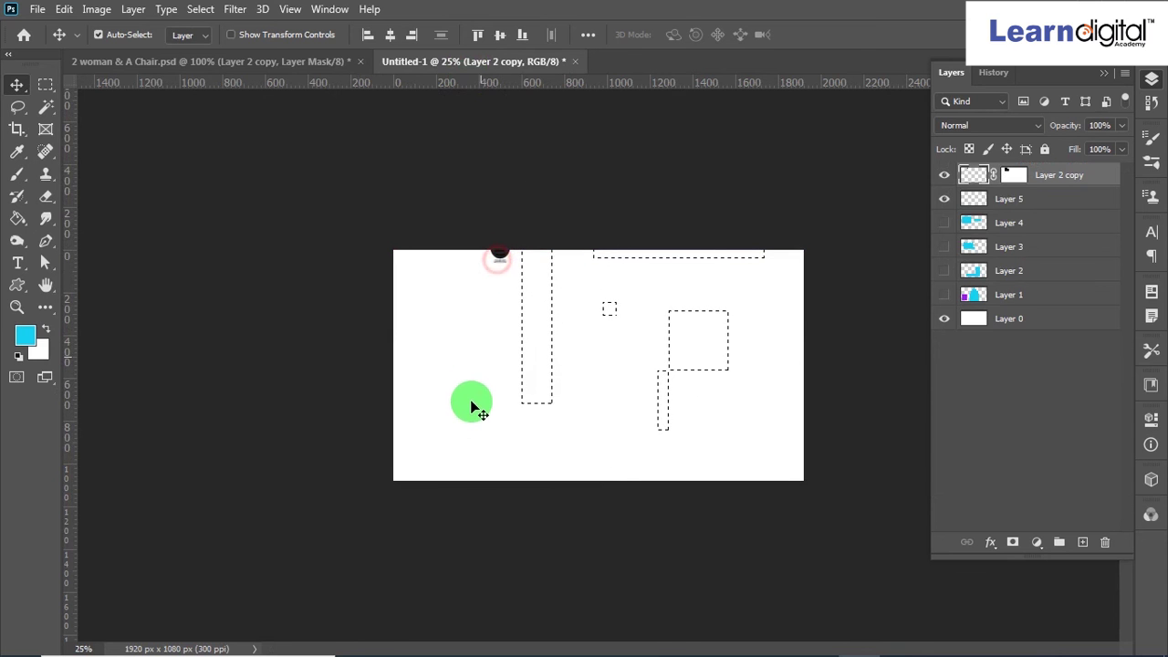
key("ctrl+z")
key("ctrl+z")
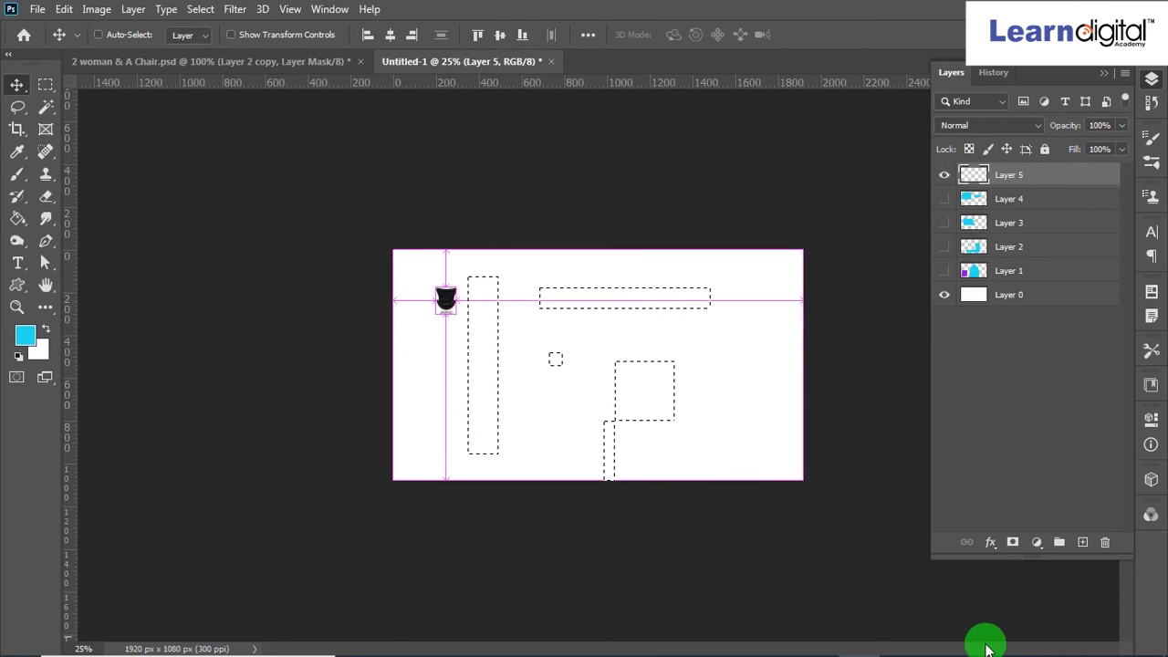
mouse_move(1132, 650)
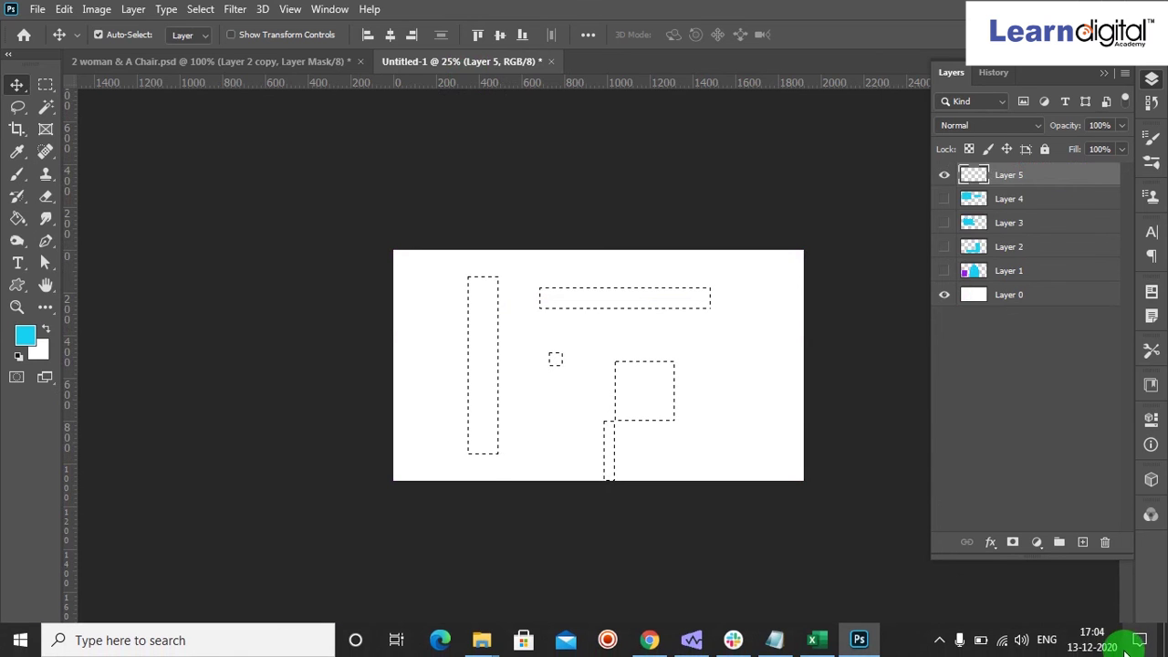
left_click(935, 642)
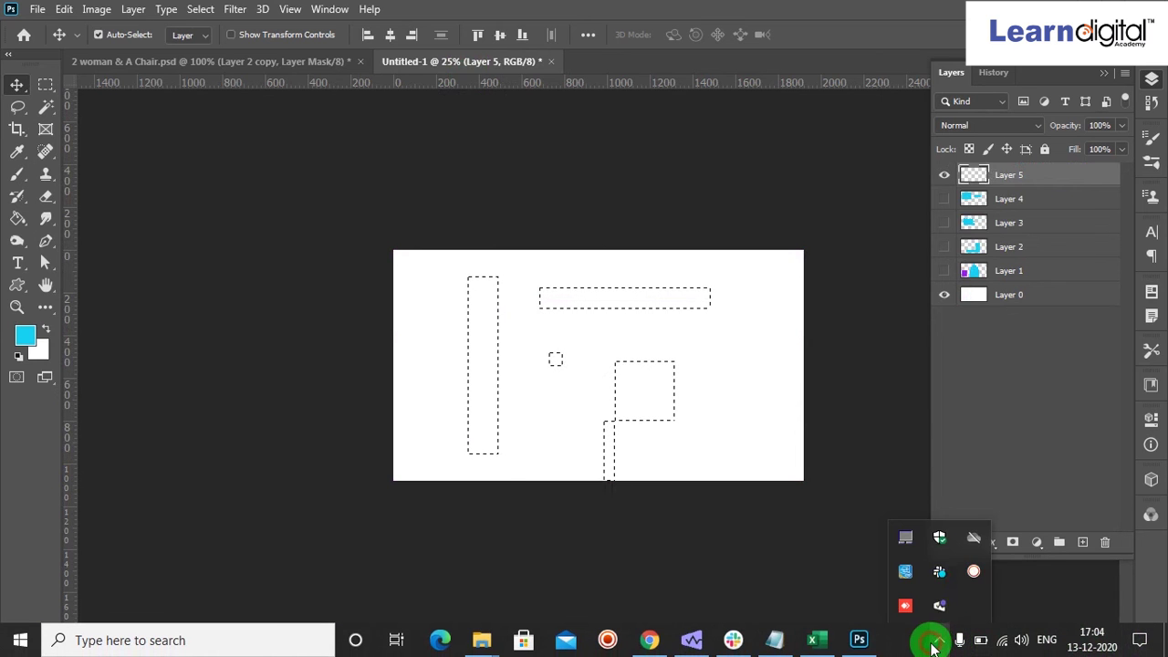
left_click(976, 571)
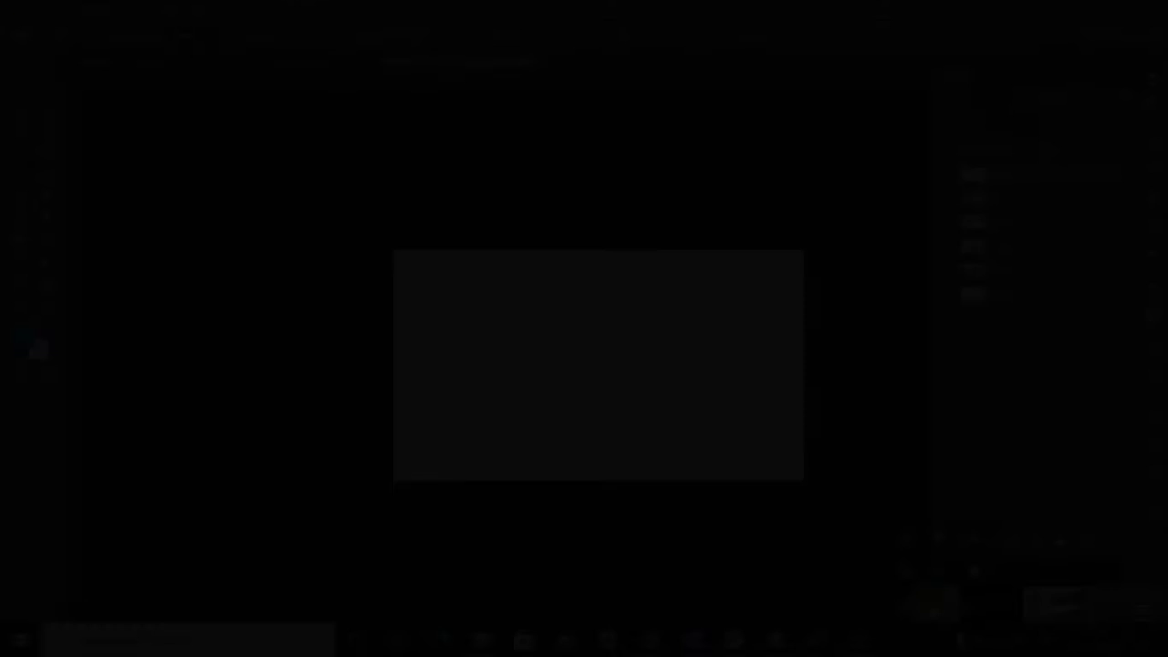